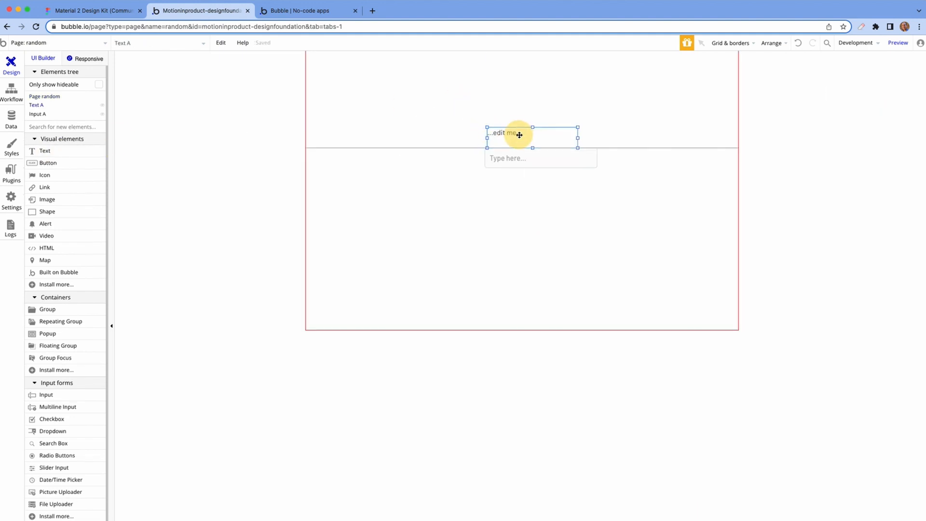
Step: Set the text element's height to 24 and change its text to "Label" above the input field
{"action": "double_click", "coordinate": [728, 309]}
{"action": "type", "text": "24"}
{"action": "key", "text": "Return"}
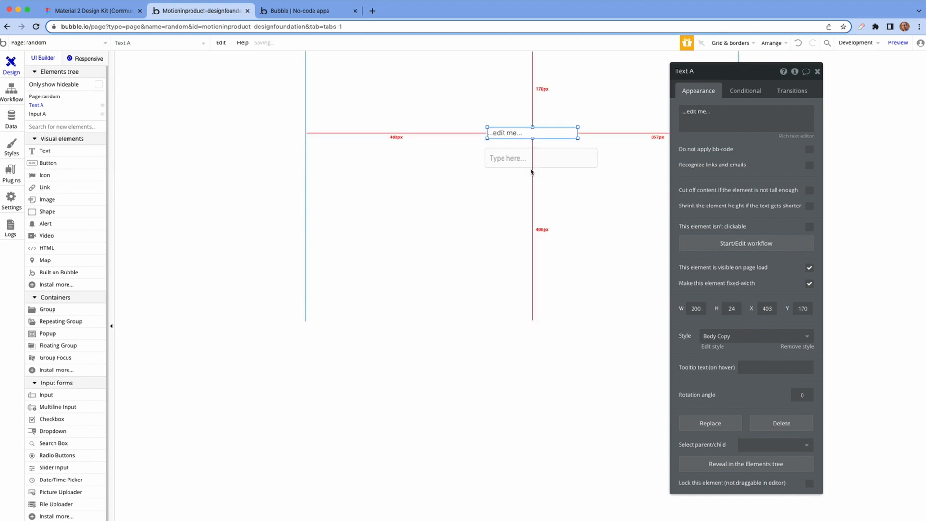
{"action": "triple_click", "coordinate": [713, 112]}
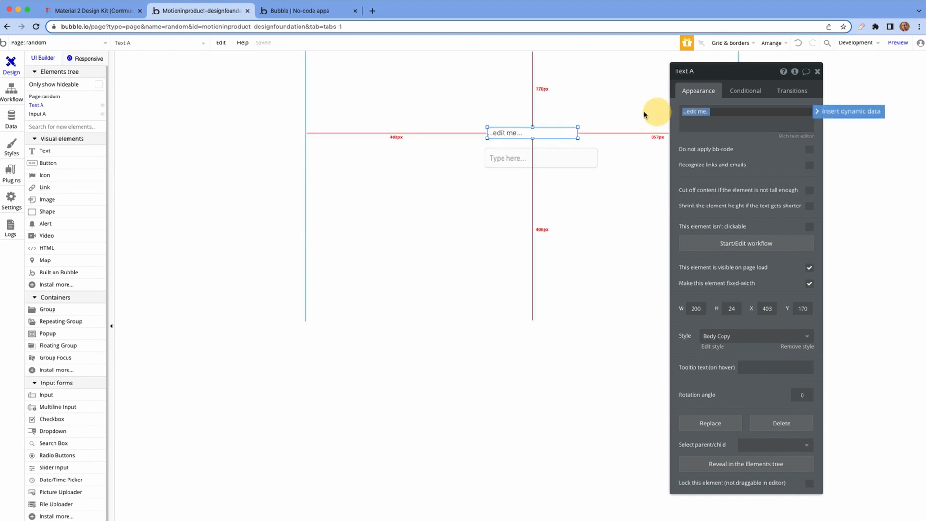
{"action": "type", "text": "Lab"}
{"action": "type", "text": "el"}
{"action": "key", "text": "Return"}
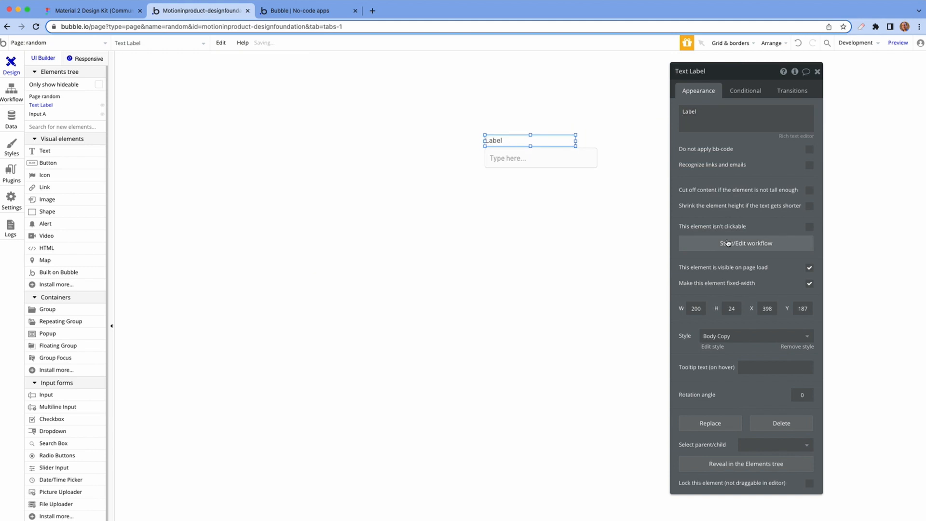
Step: Remove the label's Body Copy style and set its font to Barlow (700)
{"action": "left_click", "coordinate": [797, 347]}
{"action": "left_click", "coordinate": [733, 378]}
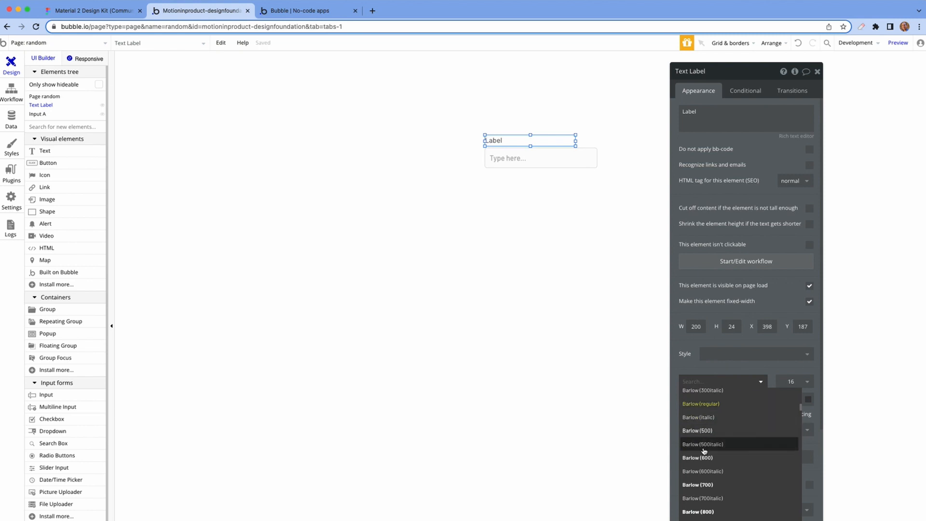
{"action": "left_click", "coordinate": [706, 485]}
{"action": "left_click", "coordinate": [603, 160]}
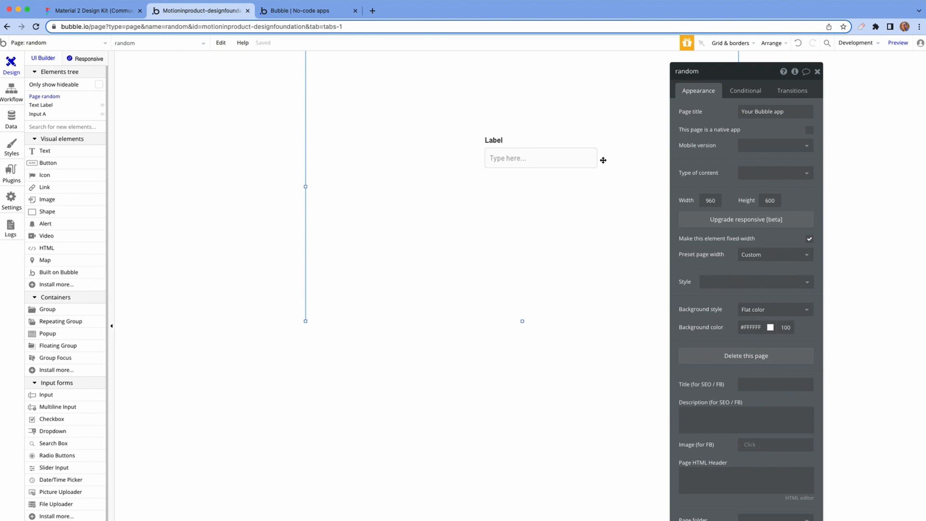
Step: Copy the label and input field, placing a duplicate pair below the originals and removing that pair
{"action": "key", "text": "super+a"}
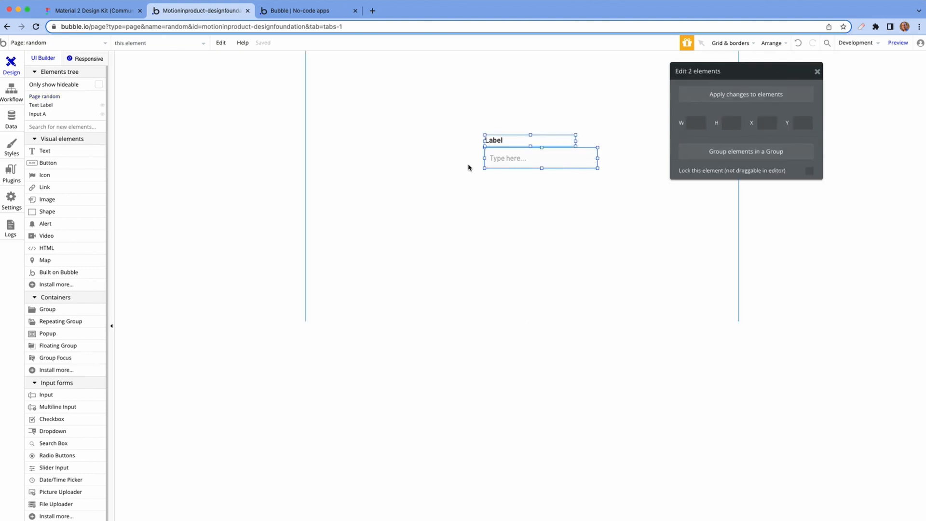
{"action": "left_click", "coordinate": [518, 206]}
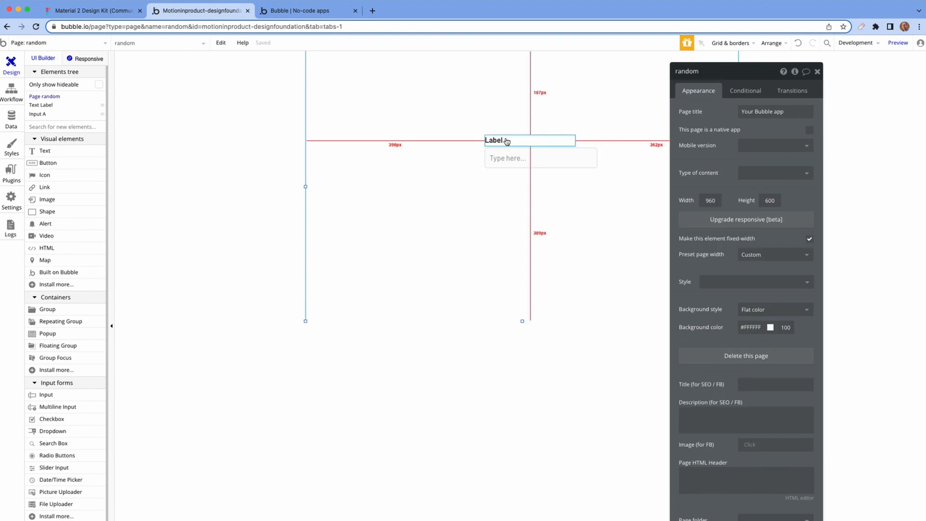
{"action": "left_click", "coordinate": [503, 140]}
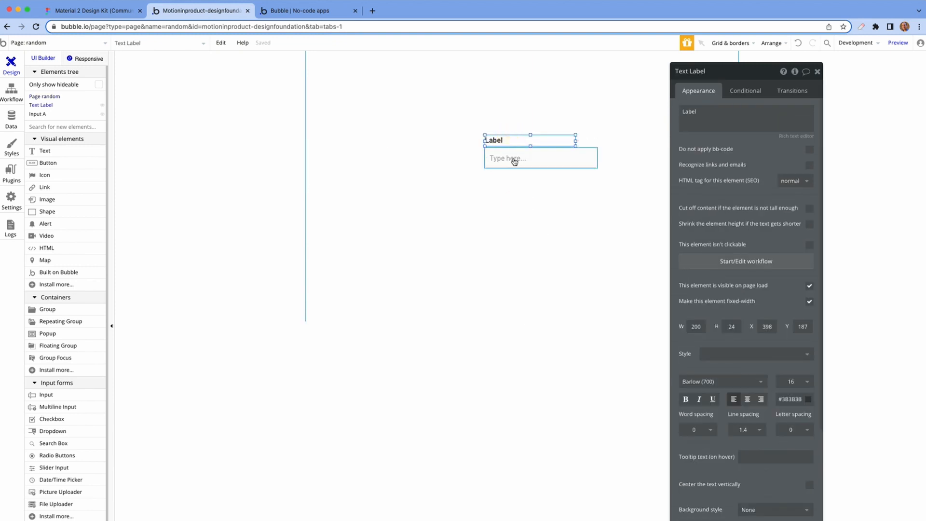
{"action": "left_click", "coordinate": [514, 161], "text": "shift"}
{"action": "left_click_drag", "start_coordinate": [514, 159], "coordinate": [509, 202]}
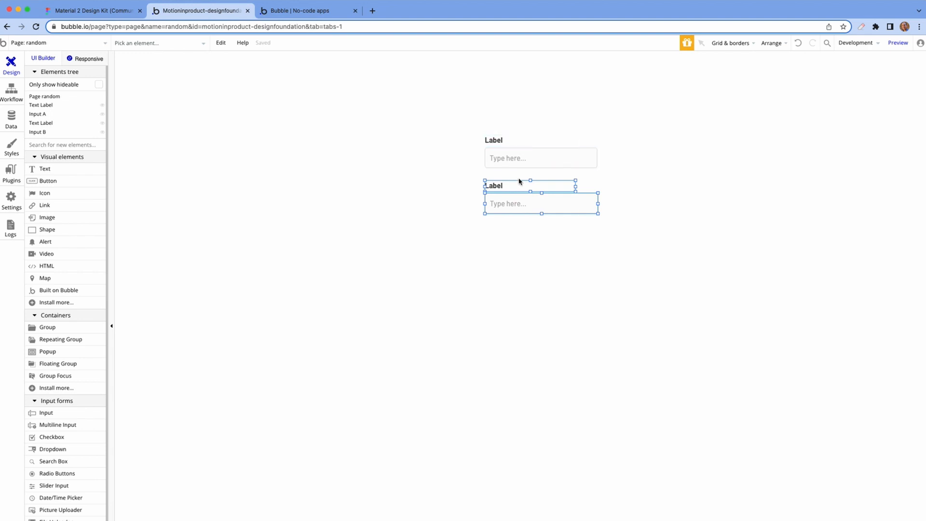
{"action": "key", "text": "Delete"}
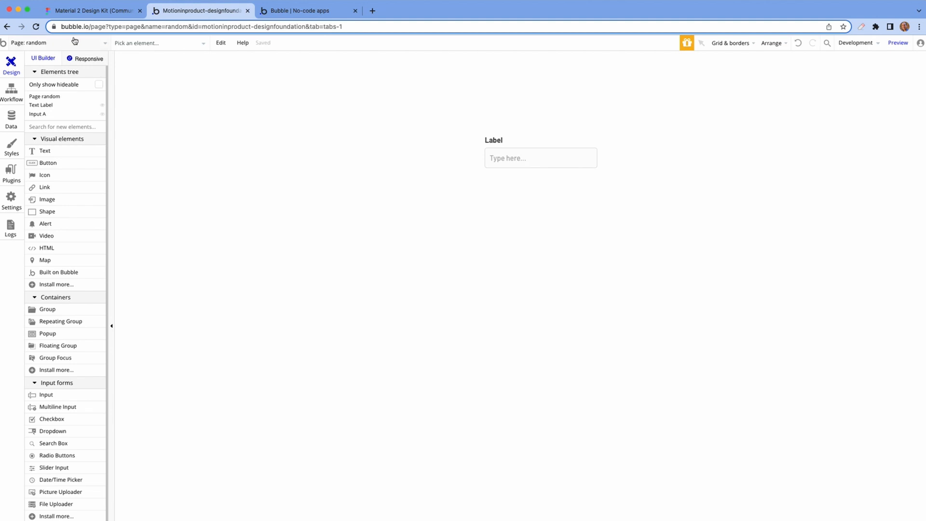
Step: Open the stickersheet page and delete its old label and text input near the page's upper edge
{"action": "left_click", "coordinate": [75, 45]}
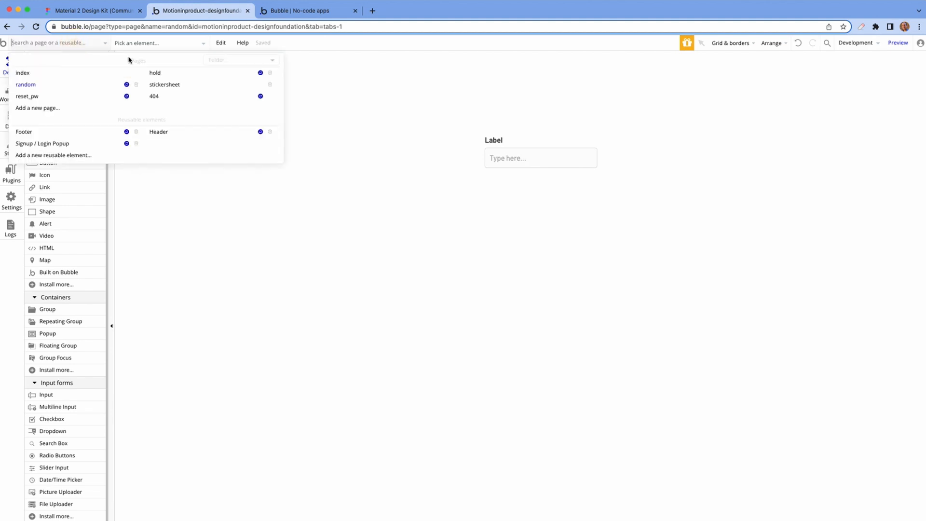
{"action": "left_click", "coordinate": [164, 85]}
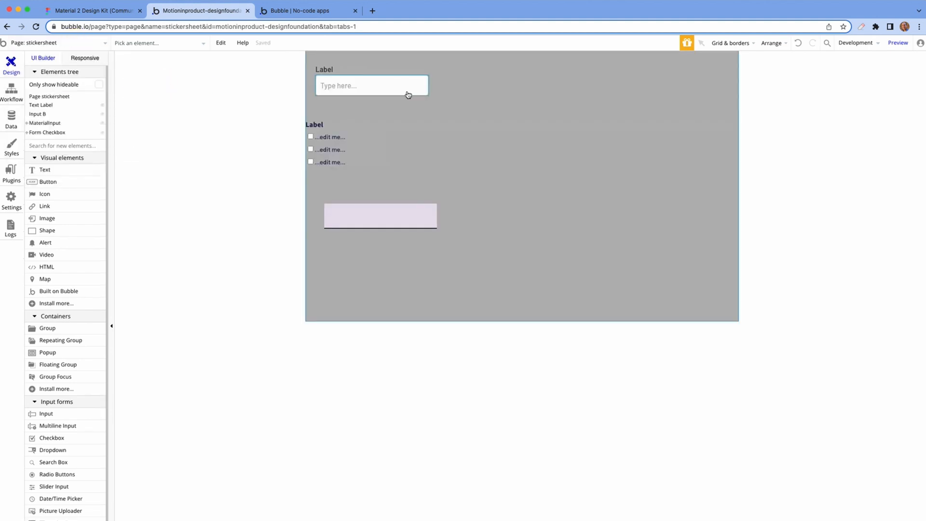
{"action": "double_click", "coordinate": [328, 71]}
{"action": "key", "text": "Delete"}
{"action": "double_click", "coordinate": [331, 87]}
{"action": "key", "text": "Delete"}
Step: Paste the copied bold label and input field above the checkbox group on the stickersheet page
{"action": "double_click", "coordinate": [373, 77]}
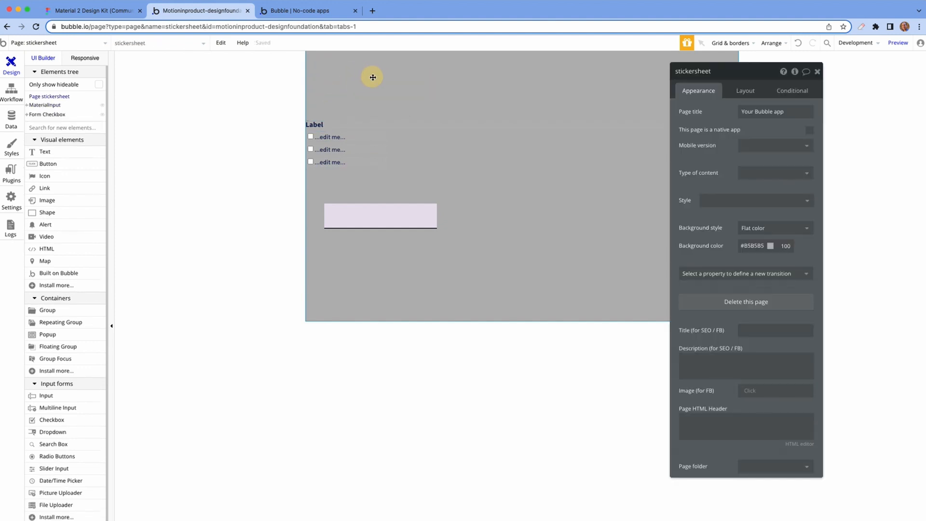
{"action": "key", "text": "ctrl+z"}
{"action": "left_click_drag", "start_coordinate": [515, 202], "coordinate": [356, 88]}
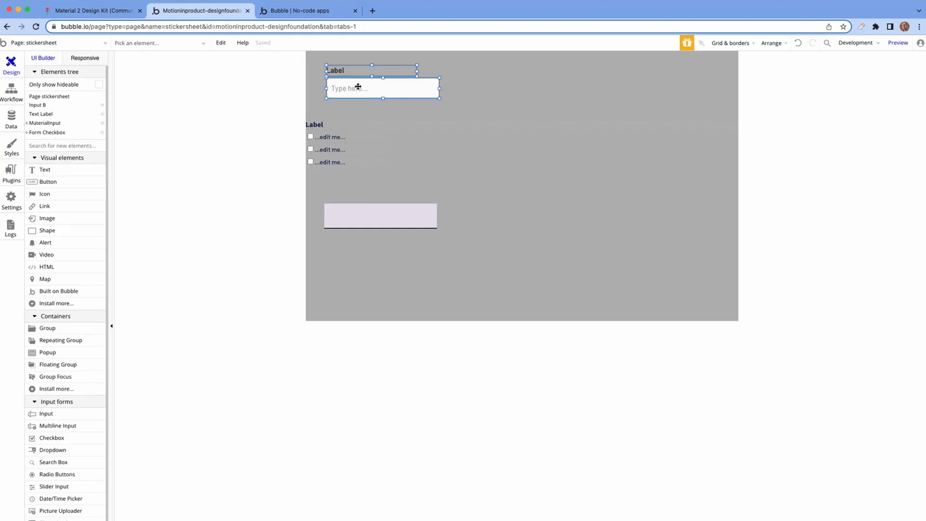
Step: Group the pasted label and input field in a Column container
{"action": "left_click", "coordinate": [51, 105]}
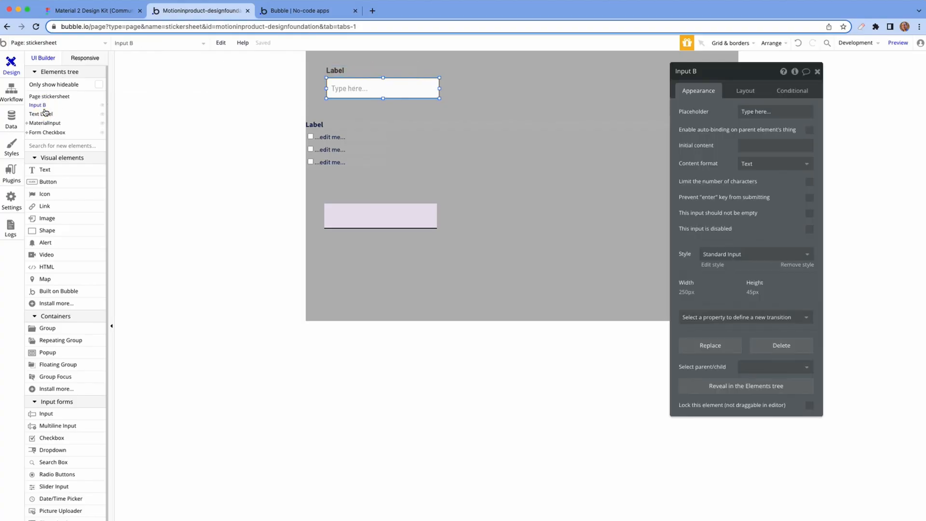
{"action": "left_click", "coordinate": [47, 115]}
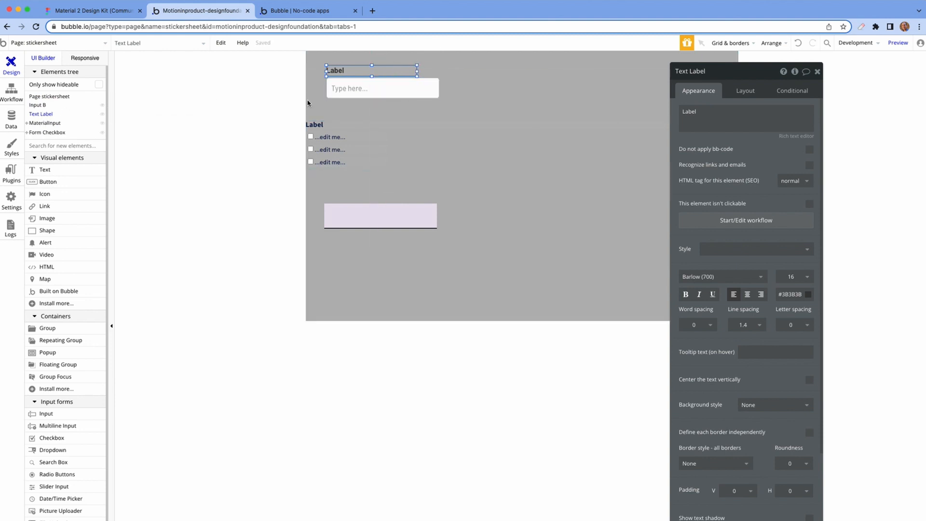
{"action": "left_click", "coordinate": [353, 87], "text": "shift"}
{"action": "right_click", "coordinate": [353, 88]}
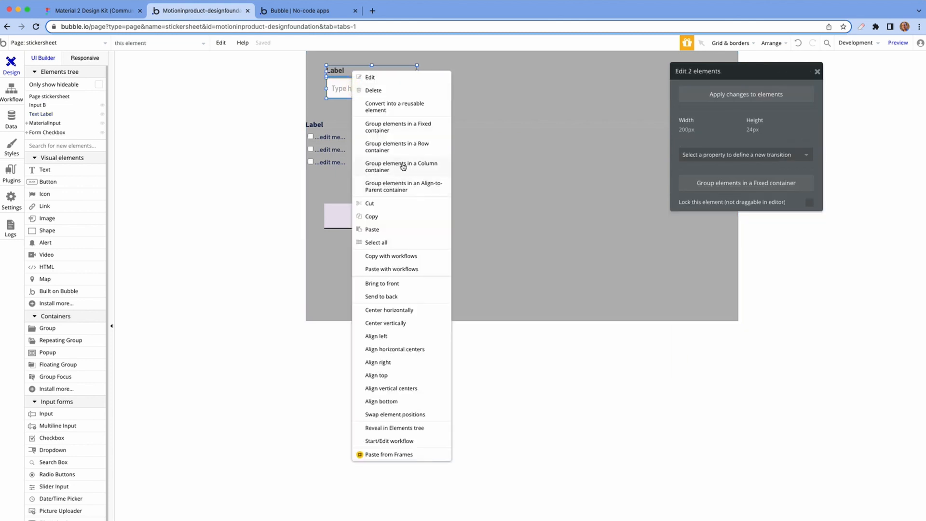
{"action": "left_click", "coordinate": [403, 166]}
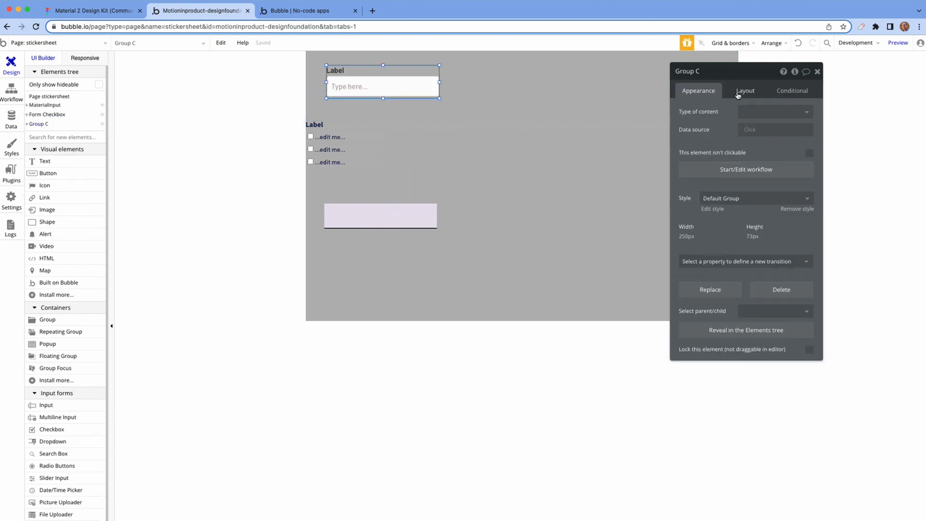
Step: Apply gap spacing with a 4 px row gap to the new group and rename it "Text Input"
{"action": "left_click", "coordinate": [747, 89]}
{"action": "left_click", "coordinate": [810, 132]}
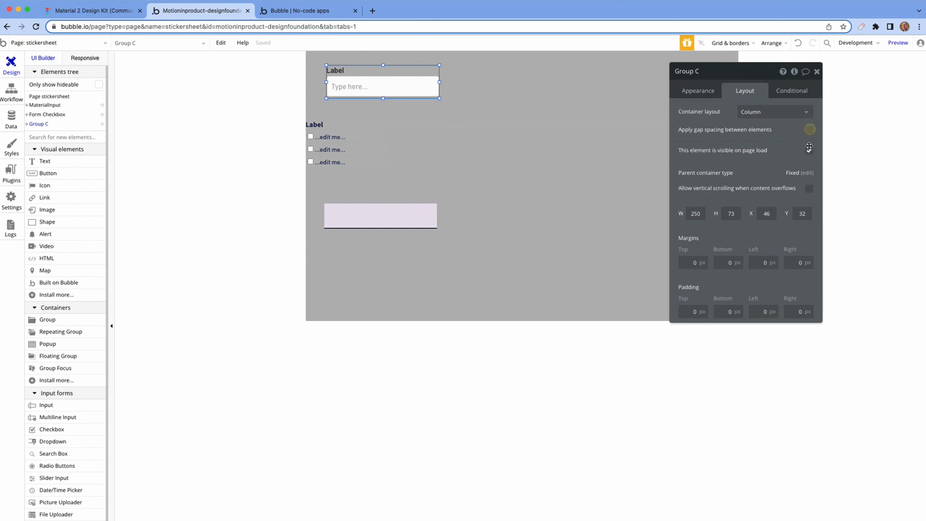
{"action": "left_click", "coordinate": [769, 147]}
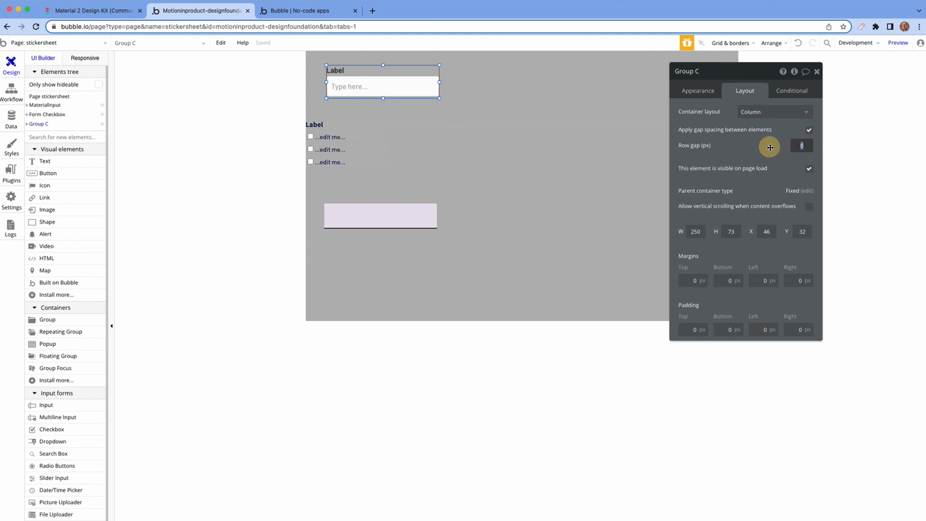
{"action": "type", "text": "4"}
{"action": "left_click_drag", "start_coordinate": [702, 71], "coordinate": [671, 75]}
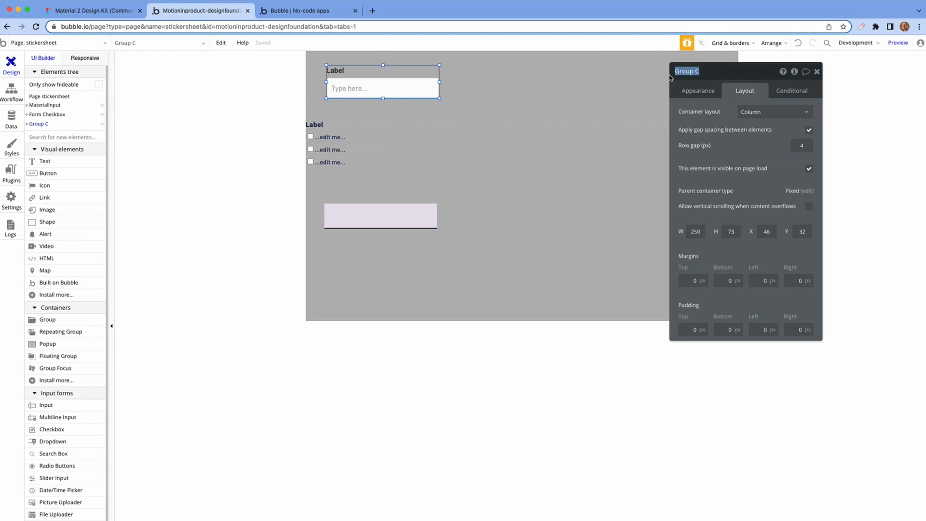
{"action": "type", "text": "T"}
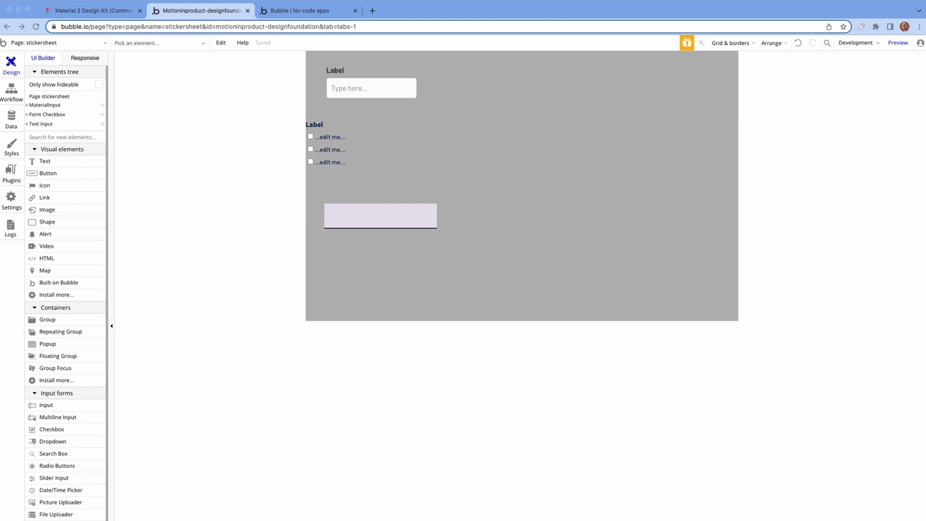
Step: Copy the Text Input group from the stickersheet and open the index page
{"action": "left_click", "coordinate": [240, 103]}
{"action": "left_click", "coordinate": [43, 127]}
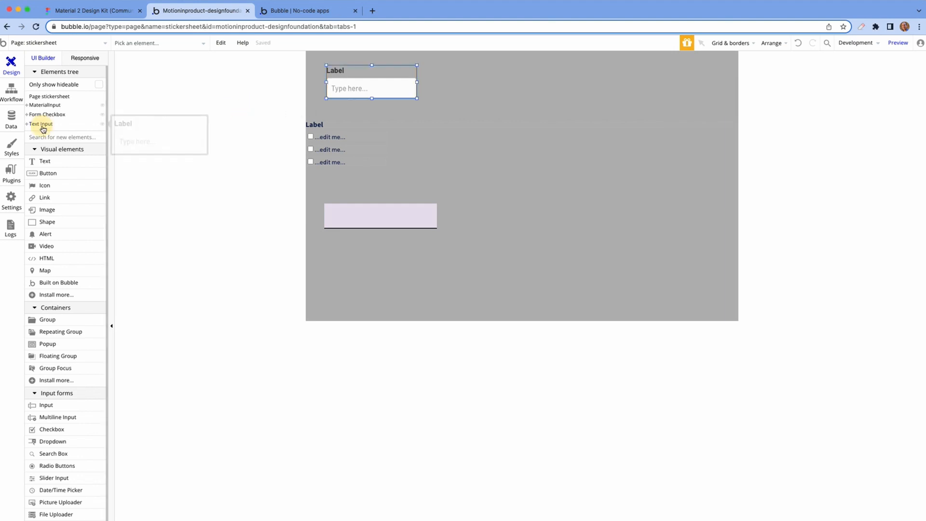
{"action": "right_click", "coordinate": [43, 130]}
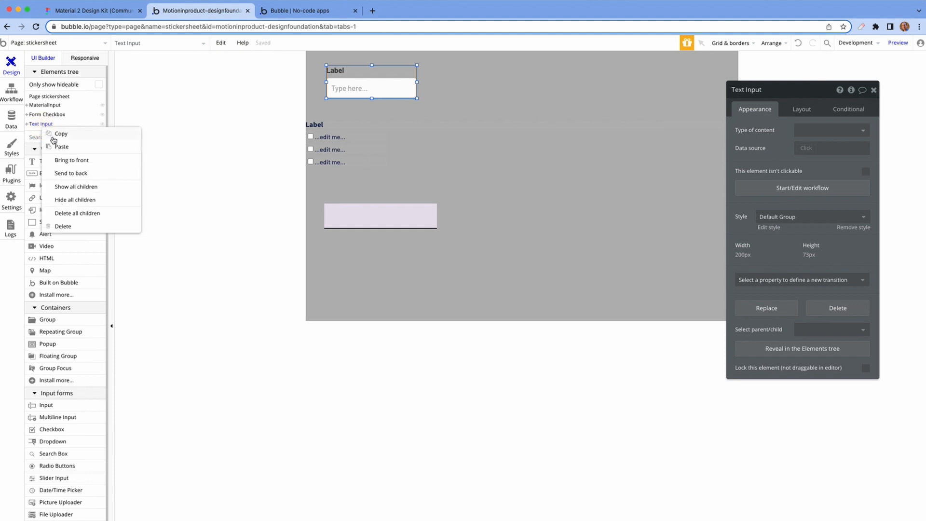
{"action": "left_click", "coordinate": [57, 134]}
{"action": "left_click", "coordinate": [53, 42]}
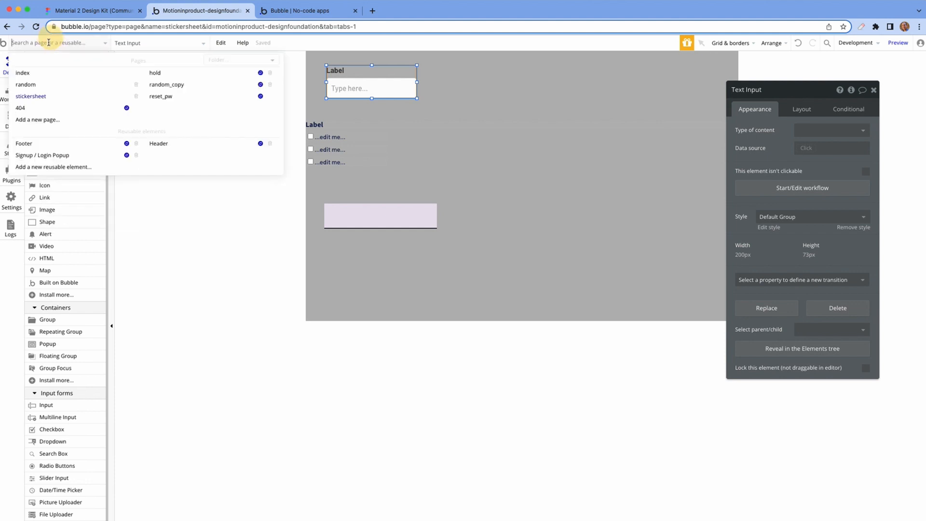
{"action": "left_click", "coordinate": [27, 79]}
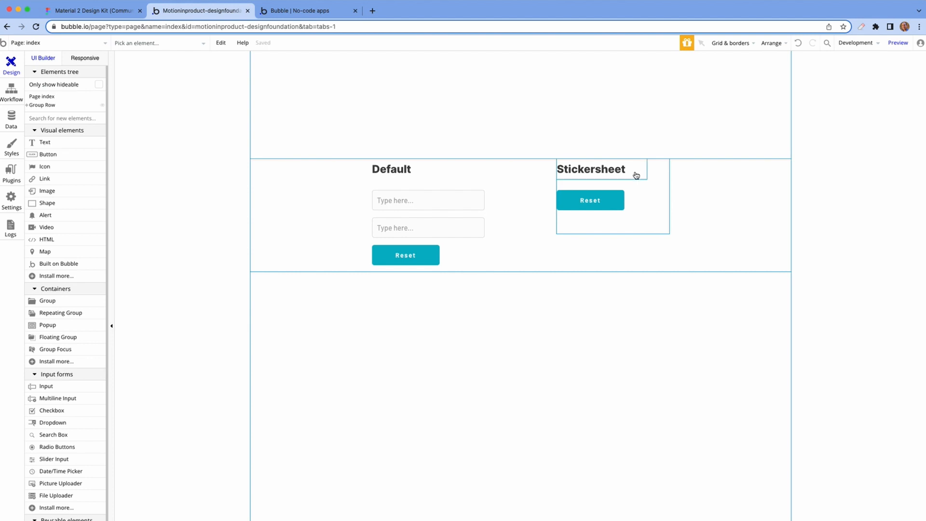
Step: Paste the Text Input group twice into Group Form under Group Stickersheet, above its Reset button
{"action": "left_click", "coordinate": [625, 228]}
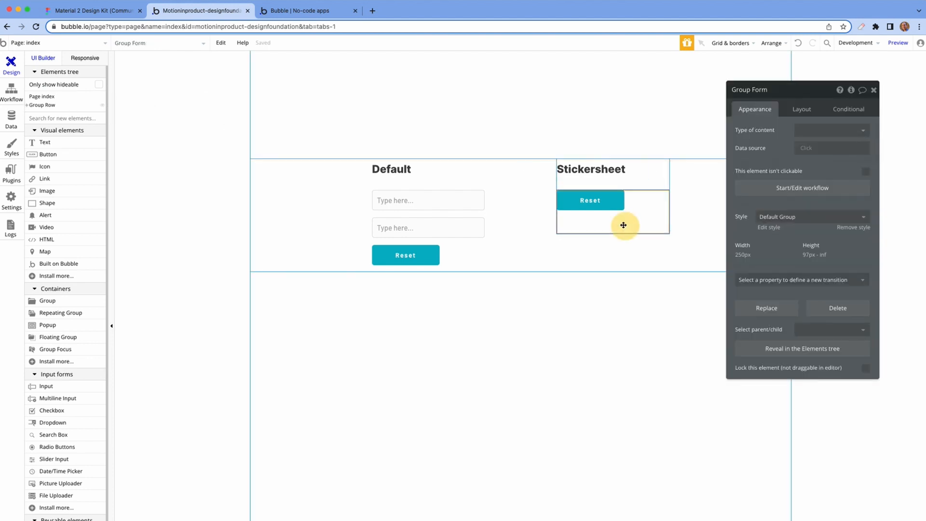
{"action": "left_click", "coordinate": [27, 105]}
{"action": "left_click", "coordinate": [30, 124]}
{"action": "left_click", "coordinate": [34, 142]}
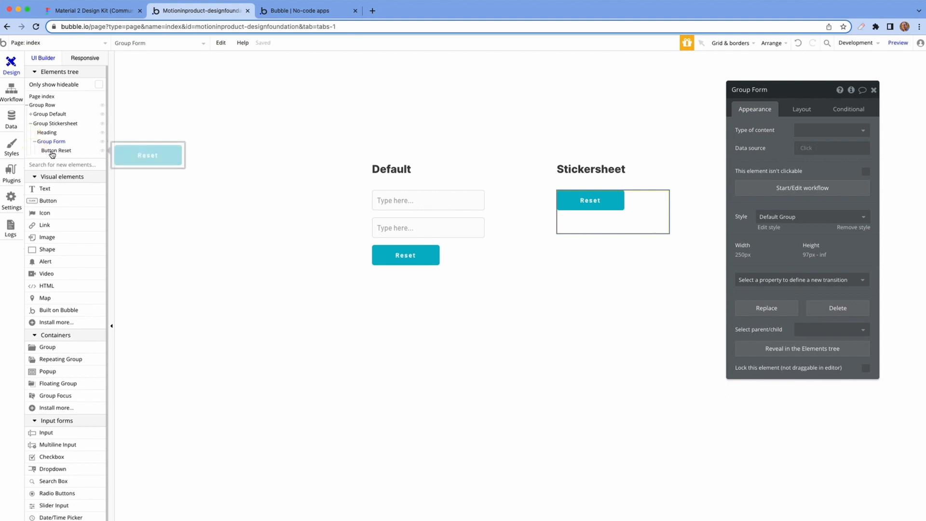
{"action": "left_click", "coordinate": [52, 144]}
{"action": "right_click", "coordinate": [52, 145]}
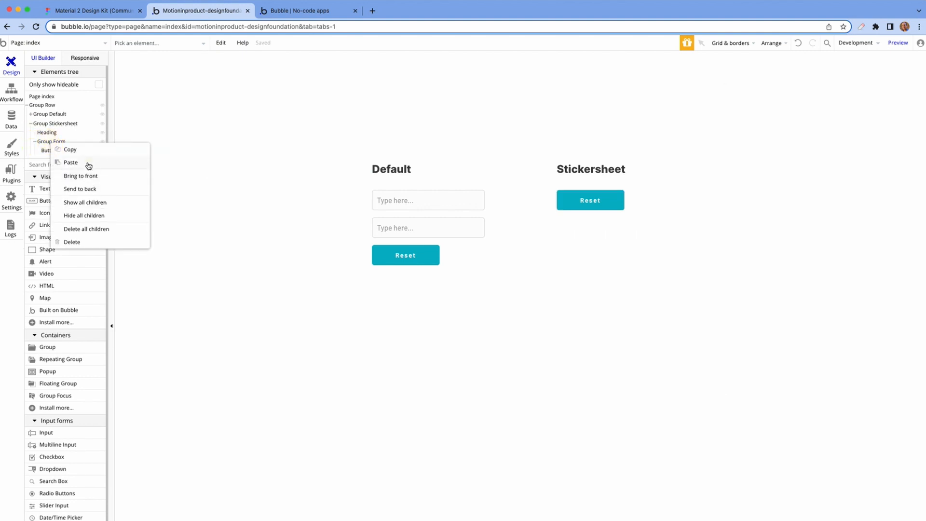
{"action": "left_click", "coordinate": [88, 164]}
{"action": "right_click", "coordinate": [61, 143]}
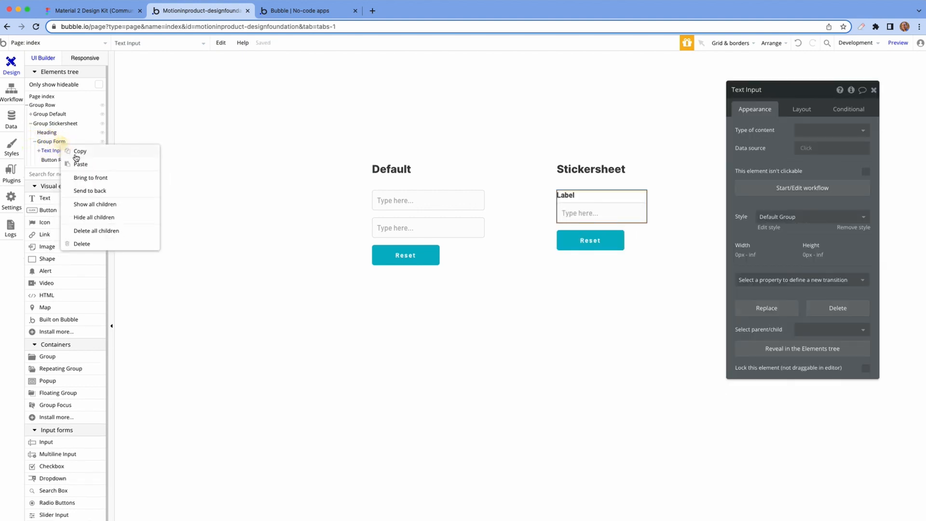
{"action": "left_click", "coordinate": [90, 165]}
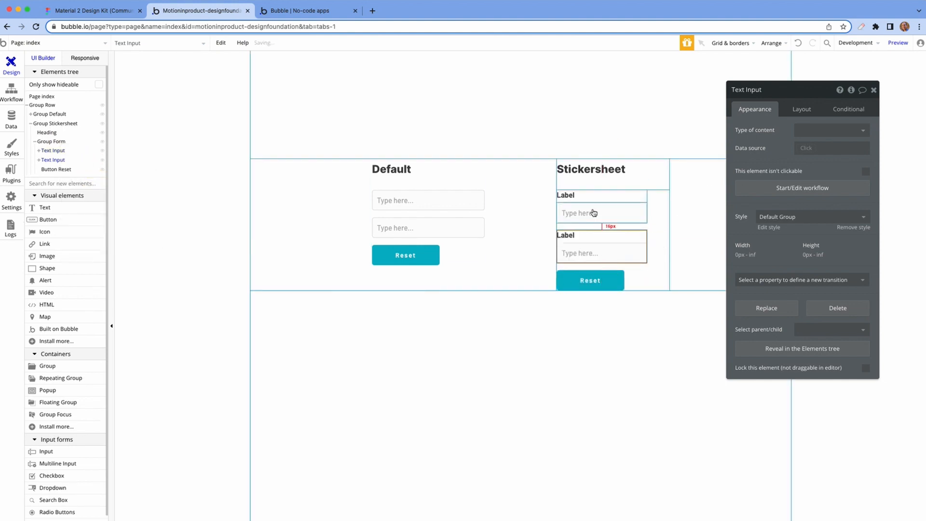
Step: Start a workflow for the Stickersheet form's Reset button and add a Reset data action on Group Stickersheet
{"action": "left_click", "coordinate": [612, 288]}
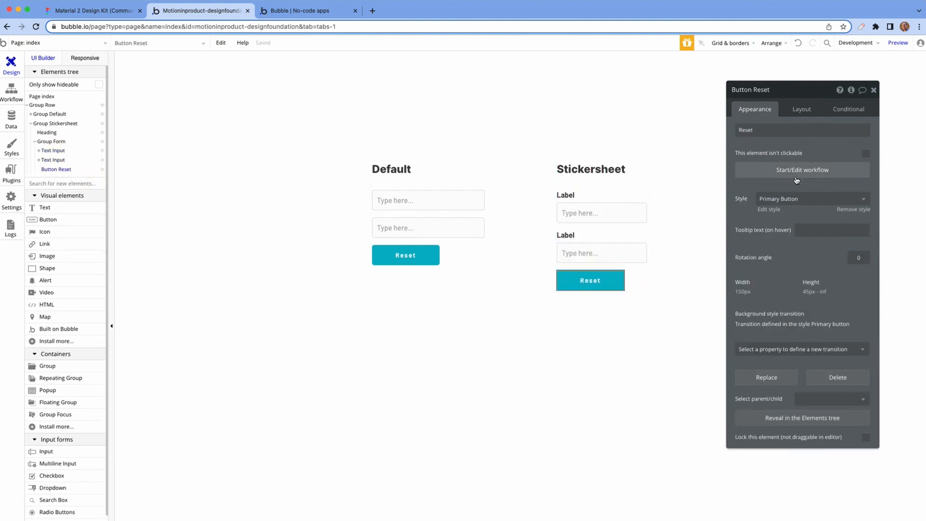
{"action": "left_click", "coordinate": [795, 170]}
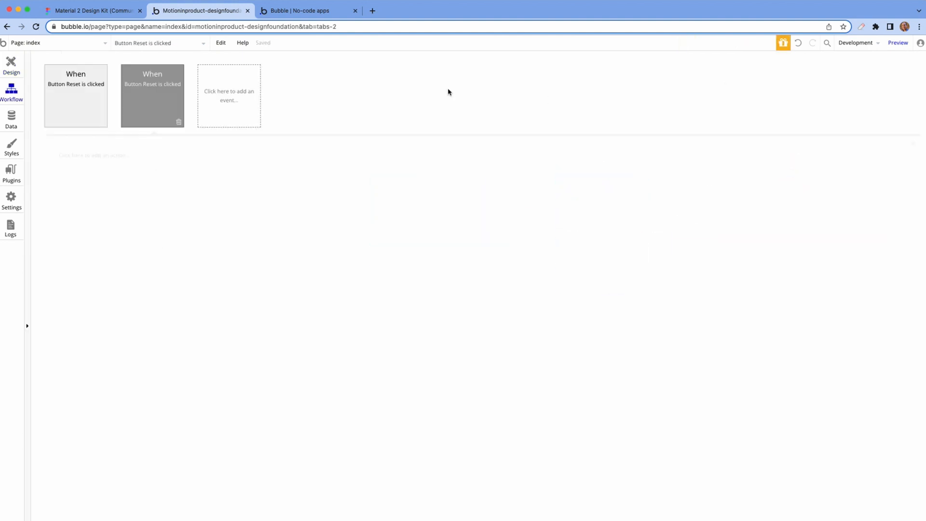
{"action": "left_click", "coordinate": [88, 156]}
{"action": "mouse_move", "coordinate": [102, 284]}
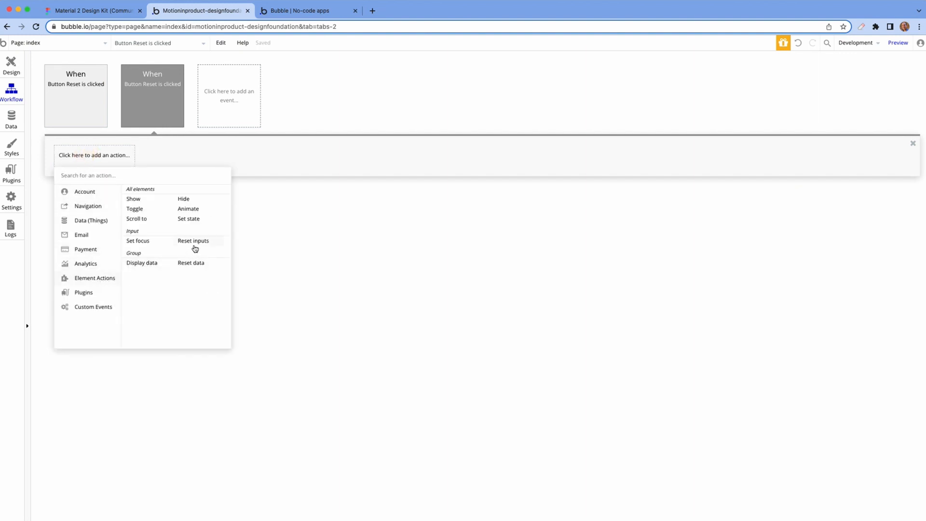
{"action": "left_click", "coordinate": [190, 263]}
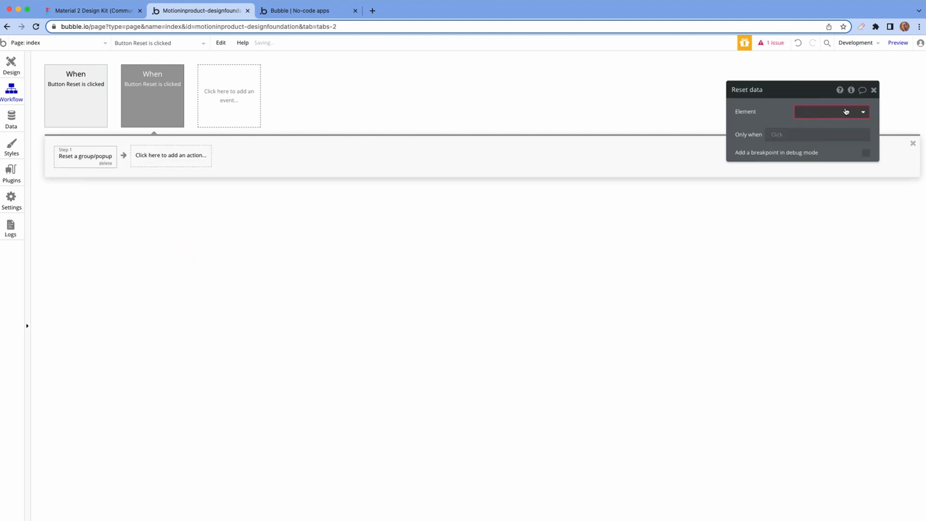
{"action": "left_click", "coordinate": [845, 111]}
{"action": "left_click", "coordinate": [843, 170]}
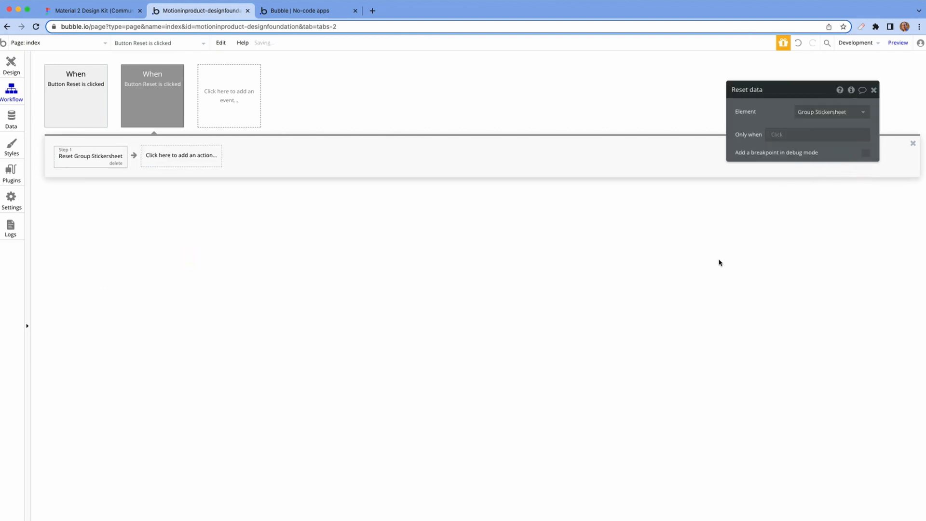
Step: Preview the index page, enter "asdf" in both Default inputs and reset that form
{"action": "left_click", "coordinate": [898, 42]}
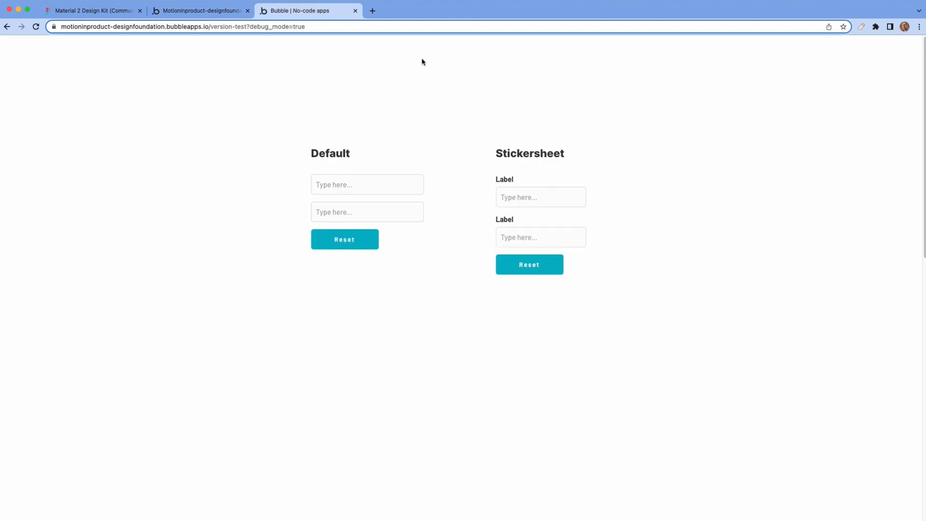
{"action": "left_click", "coordinate": [350, 183]}
{"action": "type", "text": "asdf"}
{"action": "left_click", "coordinate": [351, 207]}
{"action": "type", "text": "asdf"}
{"action": "left_click", "coordinate": [345, 240]}
Step: Test the Stickersheet form by entering "asdf" and "sadf" in its inputs and resetting it, and return to the editor
{"action": "left_click", "coordinate": [528, 197]}
{"action": "type", "text": "asdf"}
{"action": "left_click", "coordinate": [534, 229]}
{"action": "type", "text": "sadf"}
{"action": "left_click", "coordinate": [540, 267]}
{"action": "left_click", "coordinate": [528, 190]}
{"action": "left_click", "coordinate": [203, 11]}
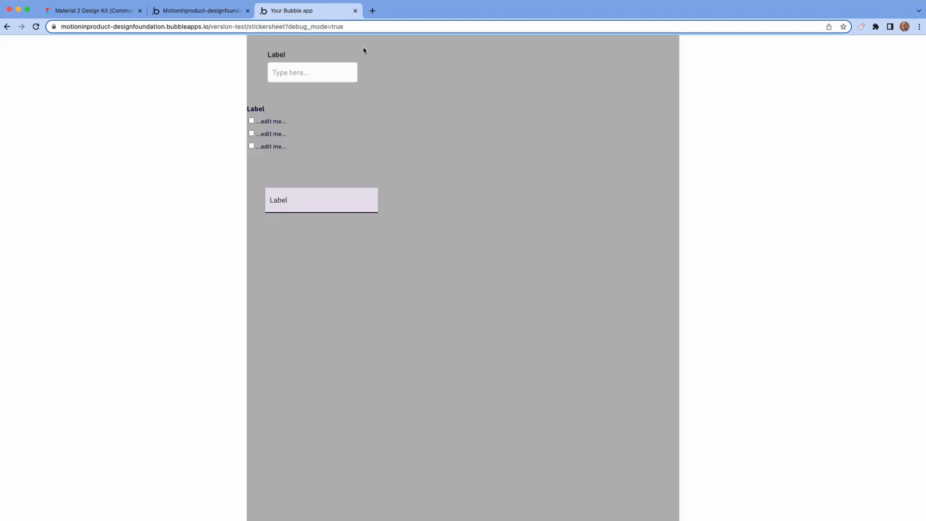
Step: Test the Material-style input in the stickersheet preview by entering "asdfasdfasd", leaving the field and clearing its text
{"action": "left_click", "coordinate": [308, 205]}
{"action": "left_click", "coordinate": [308, 203]}
{"action": "type", "text": "asdfasdfasd"}
{"action": "left_click", "coordinate": [380, 244]}
{"action": "key", "text": "BackSpace"}
{"action": "key", "text": "BackSpace"}
{"action": "key", "text": "BackSpace"}
{"action": "left_click", "coordinate": [412, 237]}
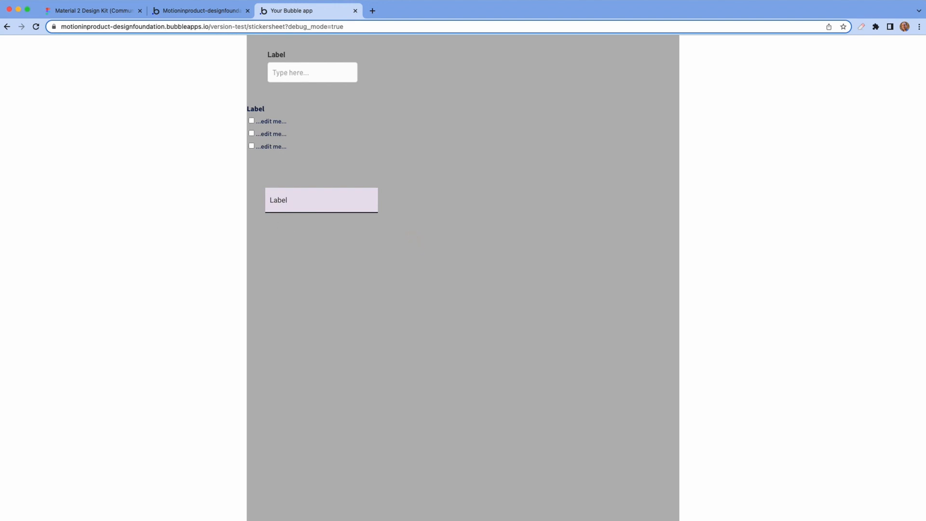
Step: Copy the MaterialInput group together with its workflows from the stickersheet page in the editor
{"action": "left_click", "coordinate": [207, 14]}
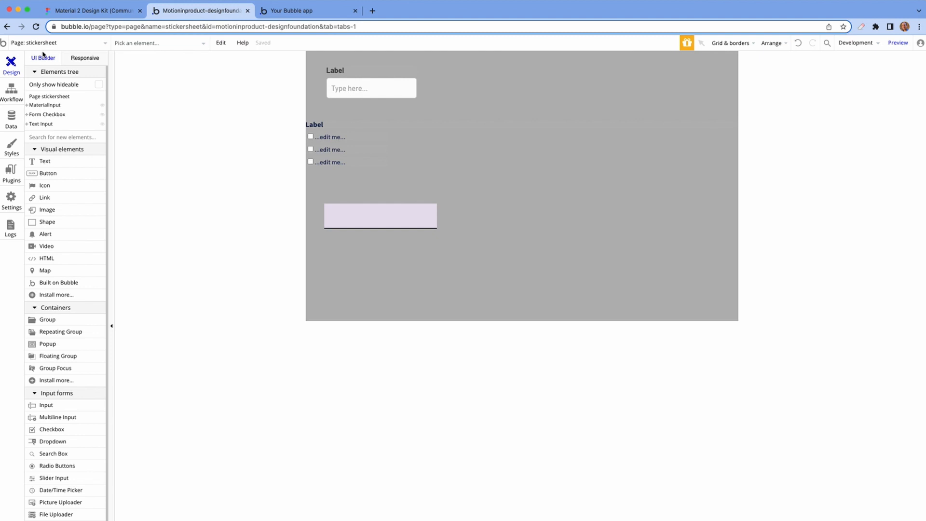
{"action": "left_click", "coordinate": [55, 106]}
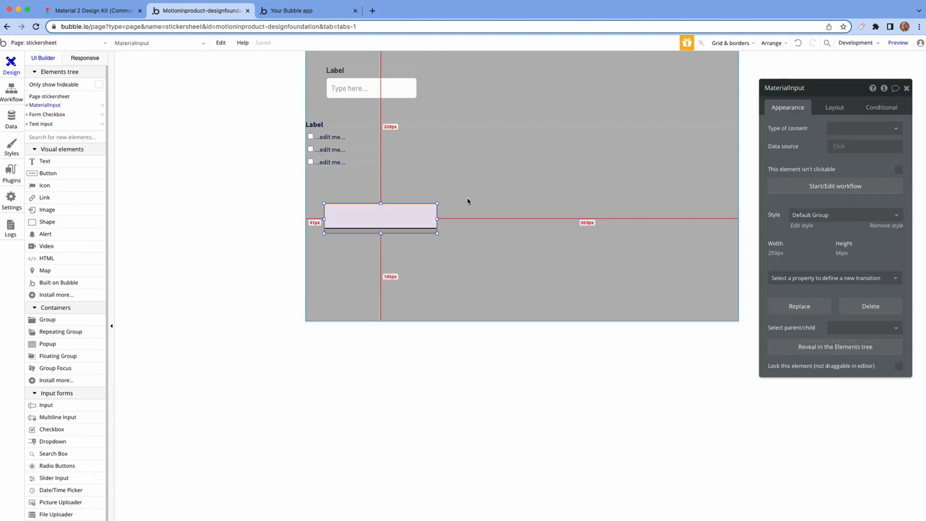
{"action": "right_click", "coordinate": [418, 231]}
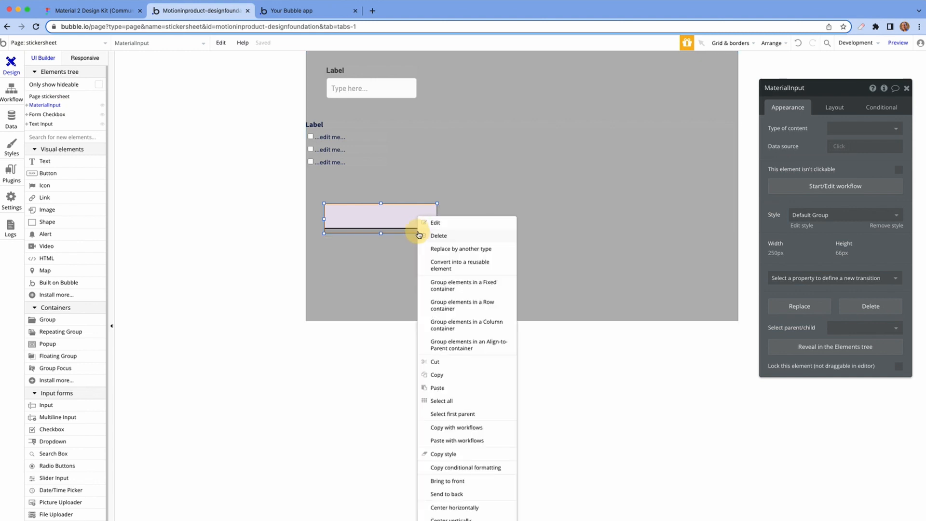
{"action": "left_click", "coordinate": [457, 429]}
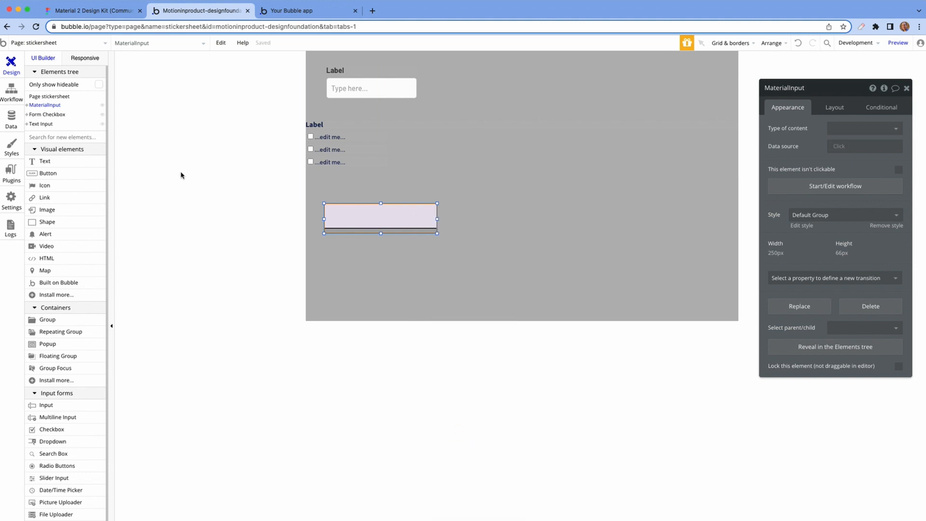
Step: Examine the actions in the stickersheet page's workflows for MaterialInput being clicked and the Input's value changing
{"action": "left_click", "coordinate": [11, 91]}
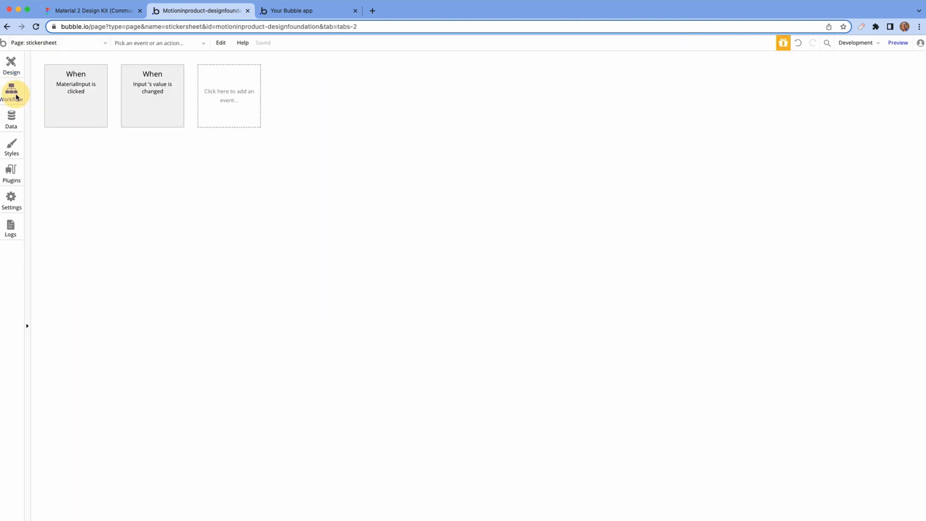
{"action": "left_click", "coordinate": [81, 97]}
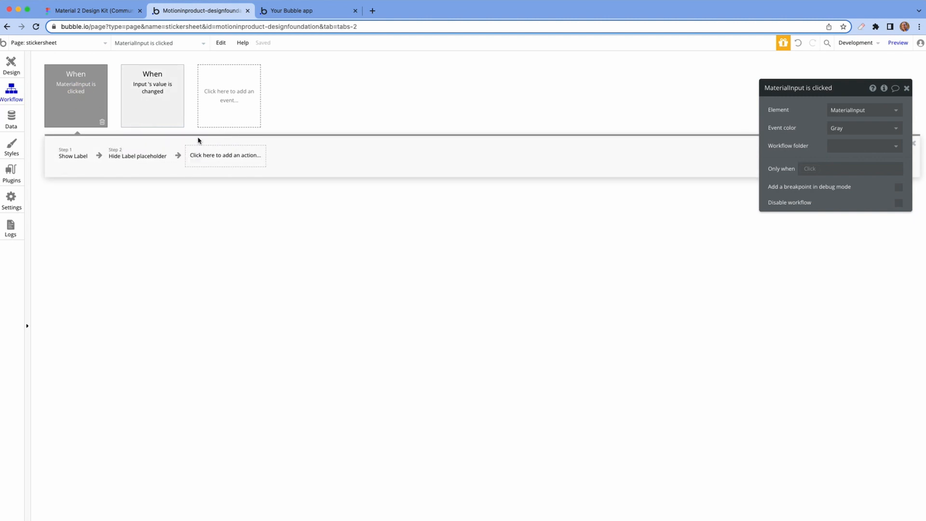
{"action": "left_click", "coordinate": [151, 109]}
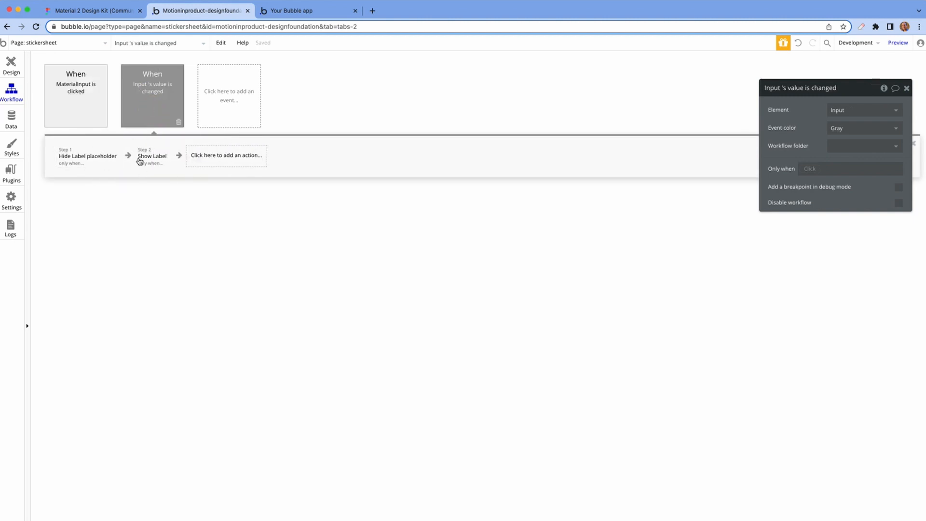
Step: Open the index page and paste the MaterialInput with its workflows into Group Material Form
{"action": "left_click", "coordinate": [13, 73]}
{"action": "left_click", "coordinate": [53, 43]}
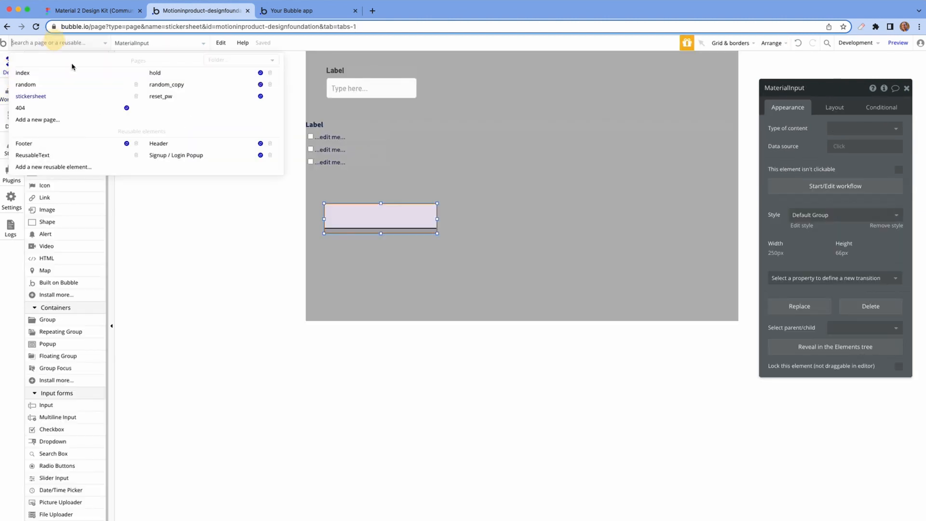
{"action": "left_click", "coordinate": [40, 73]}
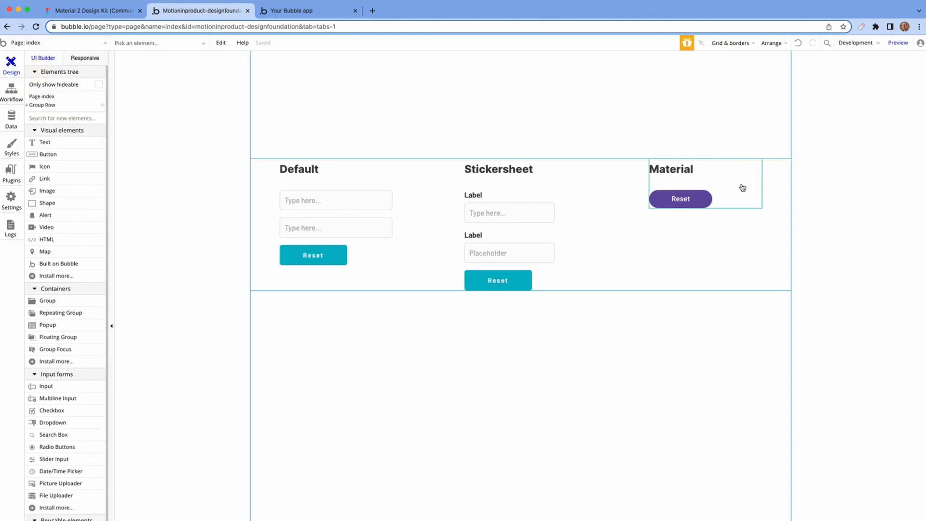
{"action": "double_click", "coordinate": [755, 194]}
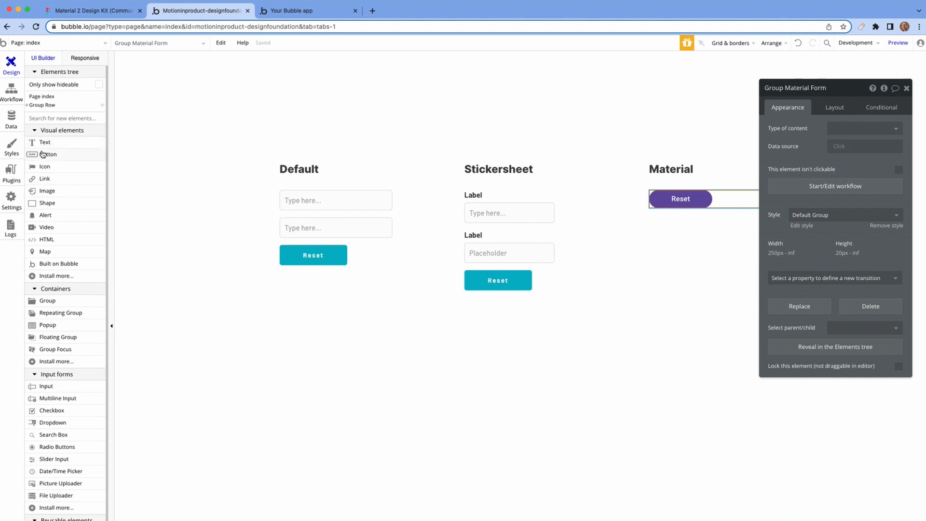
{"action": "left_click", "coordinate": [26, 105]}
{"action": "left_click", "coordinate": [30, 134]}
{"action": "left_click", "coordinate": [67, 151]}
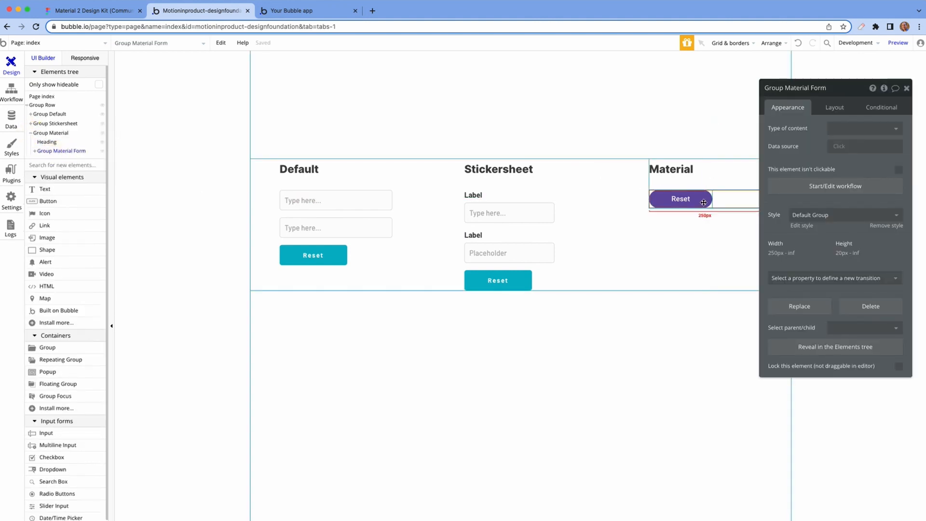
{"action": "right_click", "coordinate": [744, 204]}
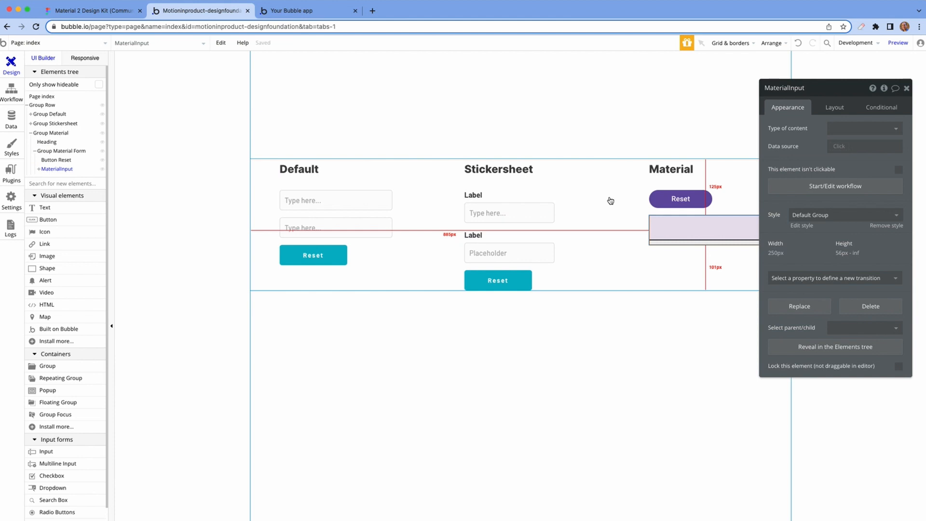
Step: Move the pasted MaterialInput above Button Reset in Group Material Form
{"action": "mouse_move", "coordinate": [72, 174]}
{"action": "key", "text": "Escape"}
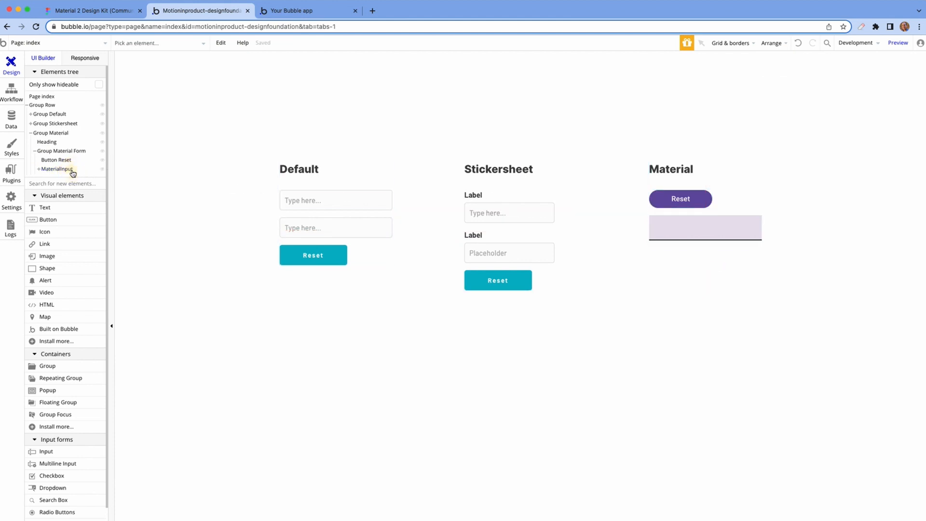
{"action": "left_click", "coordinate": [72, 171]}
{"action": "mouse_move", "coordinate": [71, 172]}
{"action": "left_mouse_down"}
{"action": "mouse_move", "coordinate": [72, 147]}
{"action": "mouse_move", "coordinate": [73, 161]}
{"action": "left_mouse_up"}
Step: Paste a second MaterialInput with workflows into Group Material Form and move it above Button Reset
{"action": "left_click", "coordinate": [754, 242]}
{"action": "right_click", "coordinate": [753, 242]}
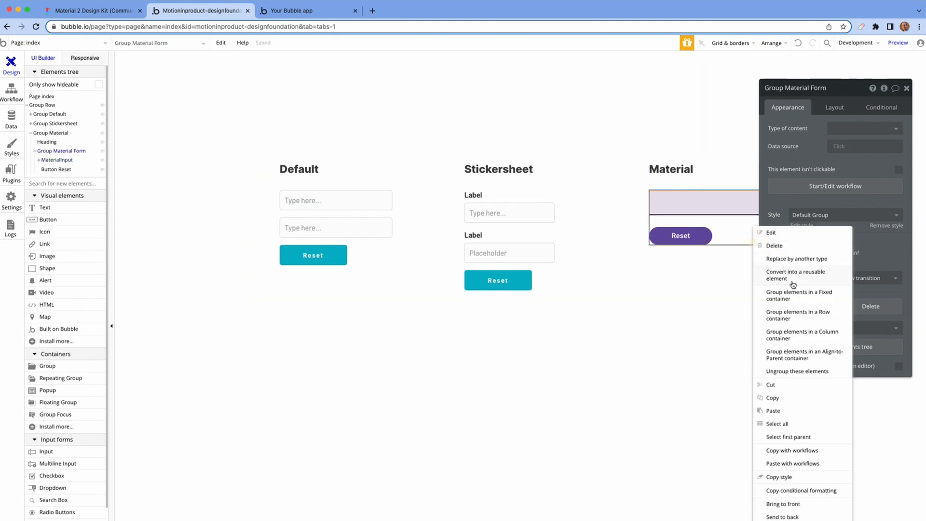
{"action": "left_click", "coordinate": [832, 465]}
{"action": "left_click", "coordinate": [86, 180]}
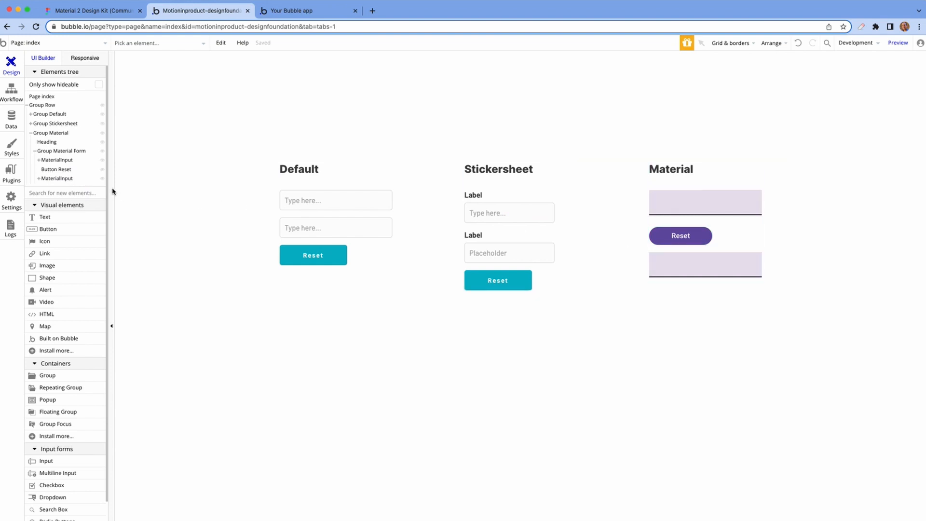
{"action": "left_click", "coordinate": [57, 179]}
{"action": "left_click_drag", "start_coordinate": [57, 178], "coordinate": [59, 164]}
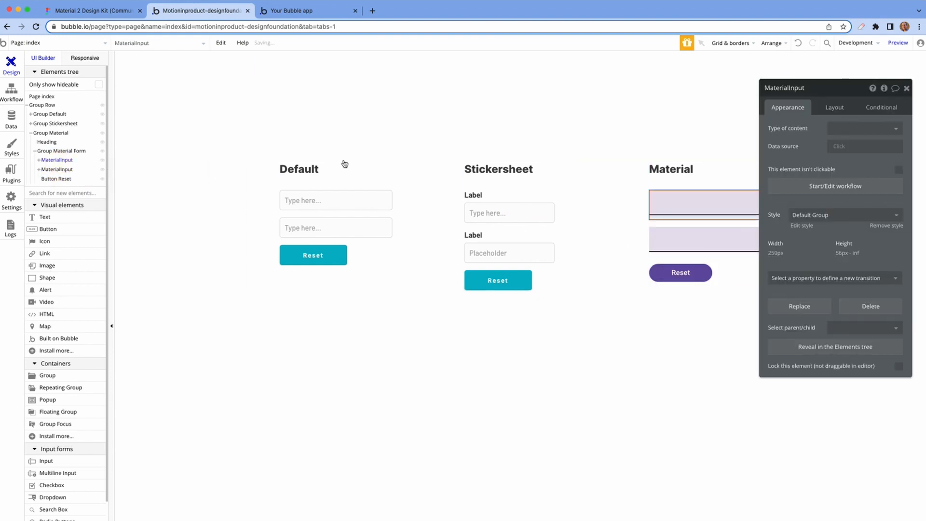
Step: Set the bottom padding of both MaterialInput groups in the Material form to 0 px
{"action": "left_click", "coordinate": [830, 109]}
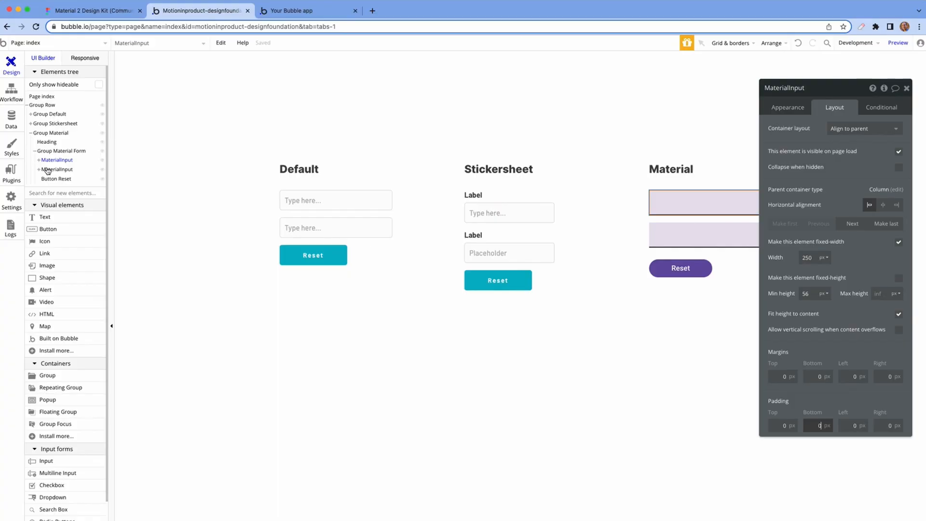
{"action": "left_click", "coordinate": [47, 170]}
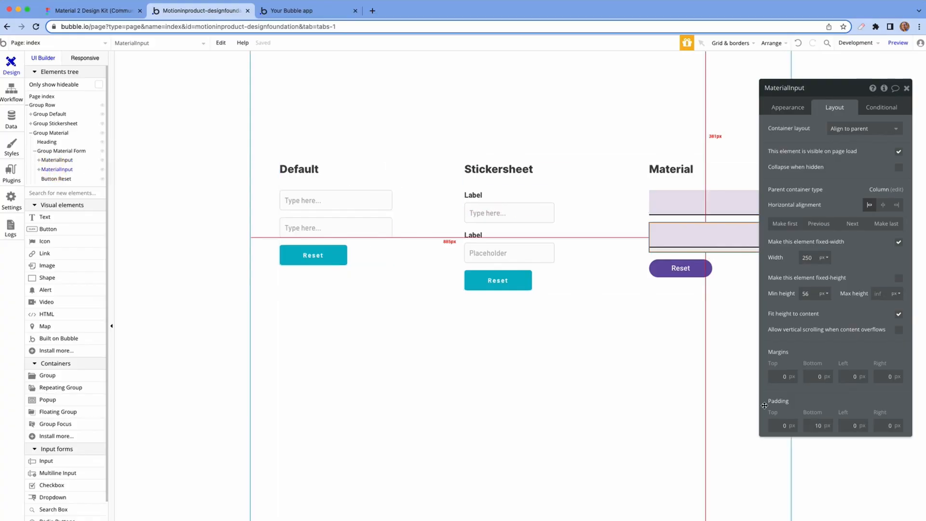
{"action": "left_click", "coordinate": [831, 423]}
{"action": "key", "text": "BackSpace"}
{"action": "key", "text": "BackSpace"}
{"action": "type", "text": "0"}
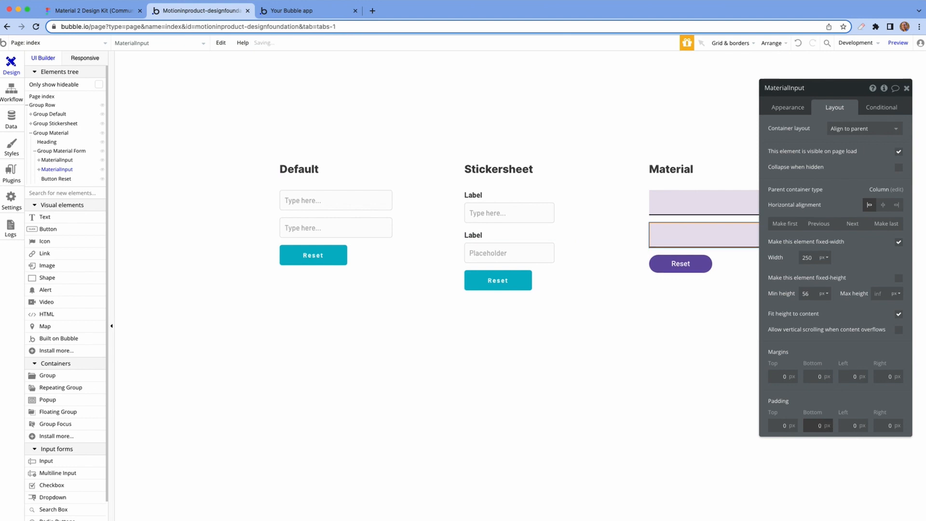
{"action": "left_click", "coordinate": [668, 405]}
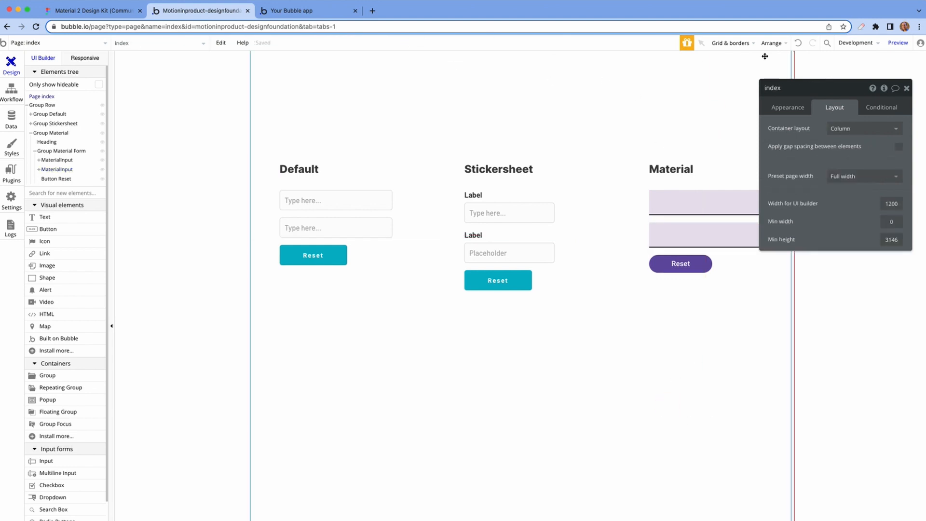
Step: Preview the updated index page, fill the Default inputs with "asdf" and "asdasd" and reset that form
{"action": "left_click", "coordinate": [898, 42]}
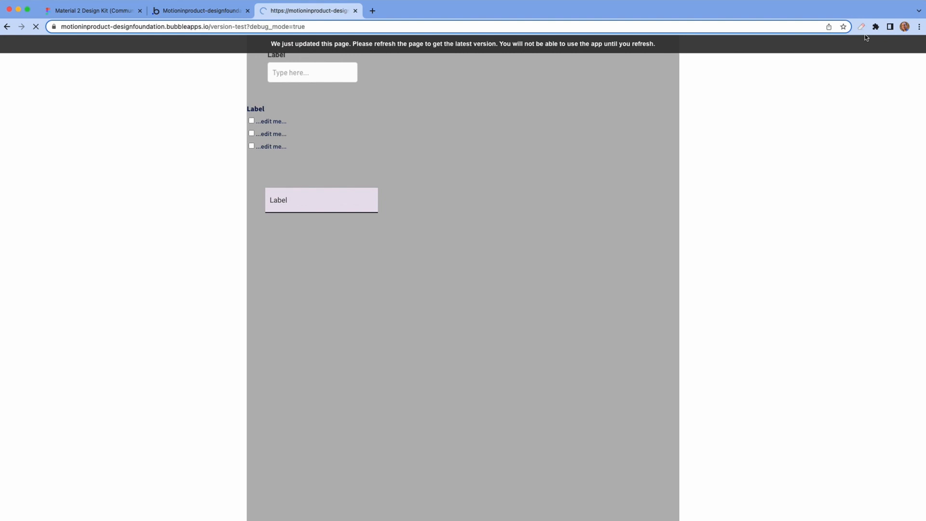
{"action": "left_click", "coordinate": [463, 197]}
{"action": "type", "text": "asdfas"}
{"action": "left_click", "coordinate": [452, 240]}
{"action": "left_click", "coordinate": [261, 185]}
{"action": "type", "text": "asdf"}
{"action": "left_click", "coordinate": [264, 210]}
{"action": "type", "text": "asdasd"}
{"action": "left_click", "coordinate": [257, 236]}
Step: Enter "assdsad" and "asdf" in the two Stickersheet inputs and reset that form
{"action": "left_click", "coordinate": [446, 191]}
{"action": "left_click_drag", "start_coordinate": [447, 192], "coordinate": [381, 198]}
{"action": "type", "text": "assdsad"}
{"action": "left_click", "coordinate": [454, 238]}
{"action": "type", "text": "asdf"}
{"action": "left_click", "coordinate": [437, 271]}
Step: Enter "asdfasdf" in both Material inputs and reset the Material form
{"action": "left_click", "coordinate": [623, 186]}
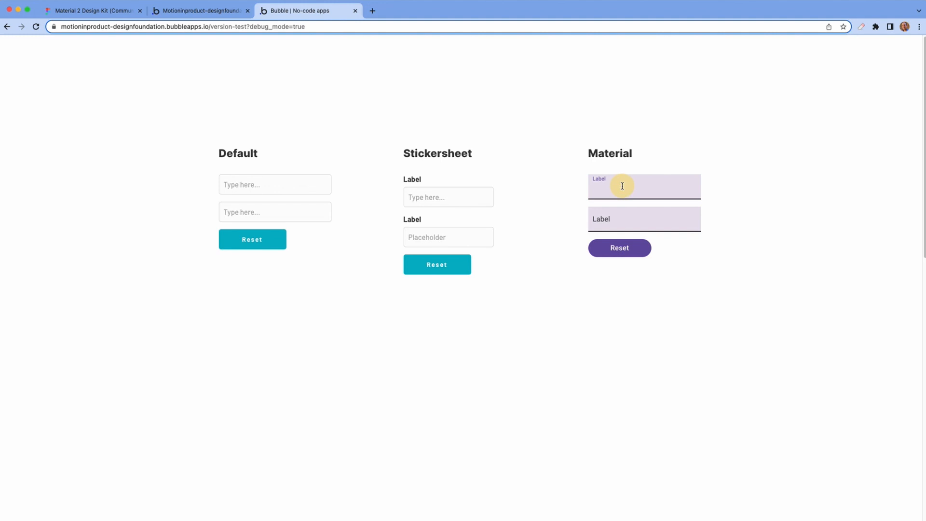
{"action": "type", "text": "asdfasdf"}
{"action": "left_click", "coordinate": [615, 220]}
{"action": "type", "text": "asdfasdf"}
{"action": "left_click", "coordinate": [620, 248]}
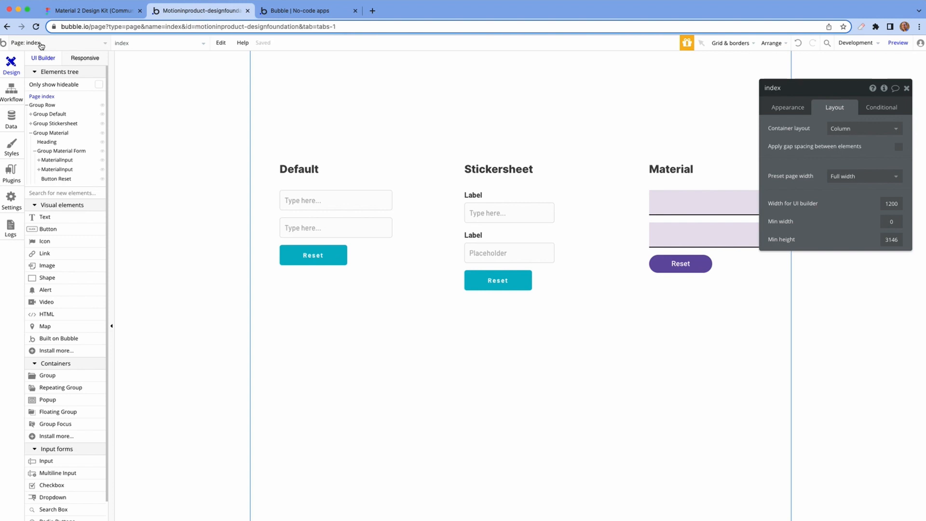
Step: Open the ReusableText reusable element and inspect the layout settings of its Text Label and Input A
{"action": "left_click", "coordinate": [41, 44]}
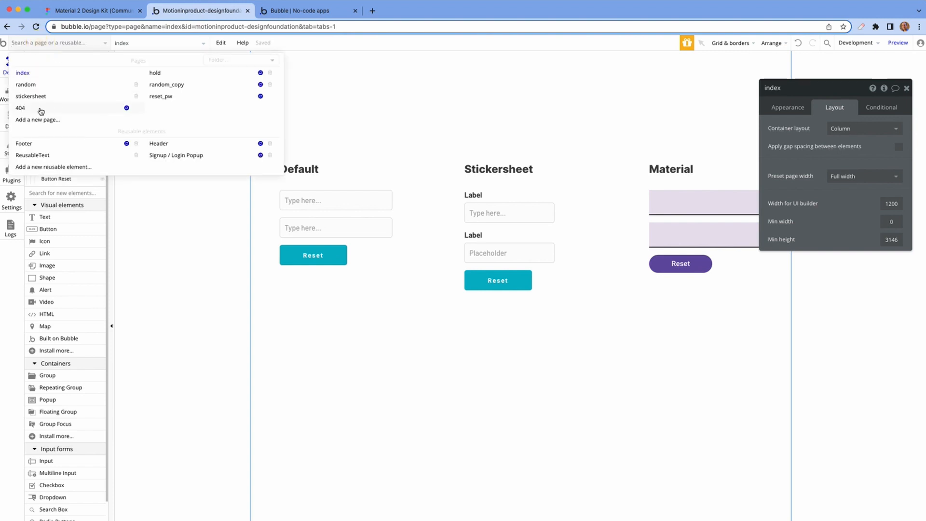
{"action": "left_click", "coordinate": [38, 155]}
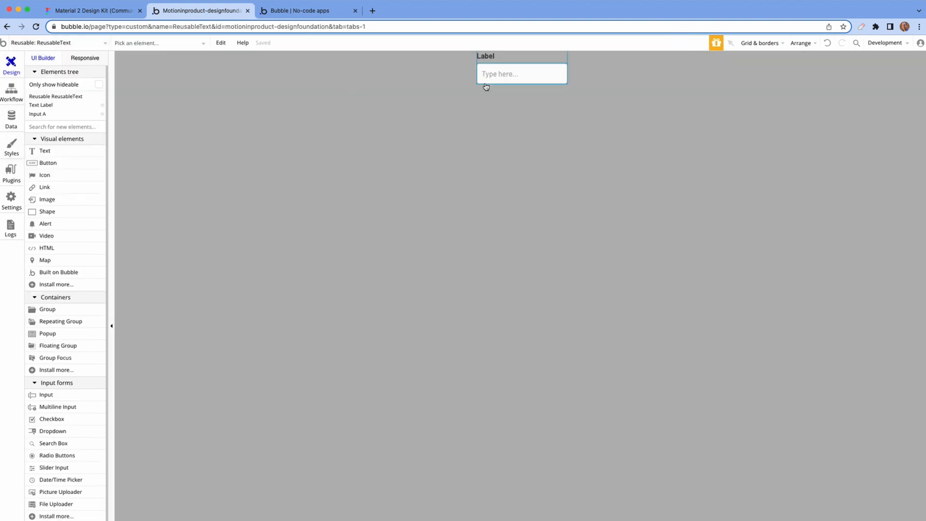
{"action": "left_click", "coordinate": [488, 58]}
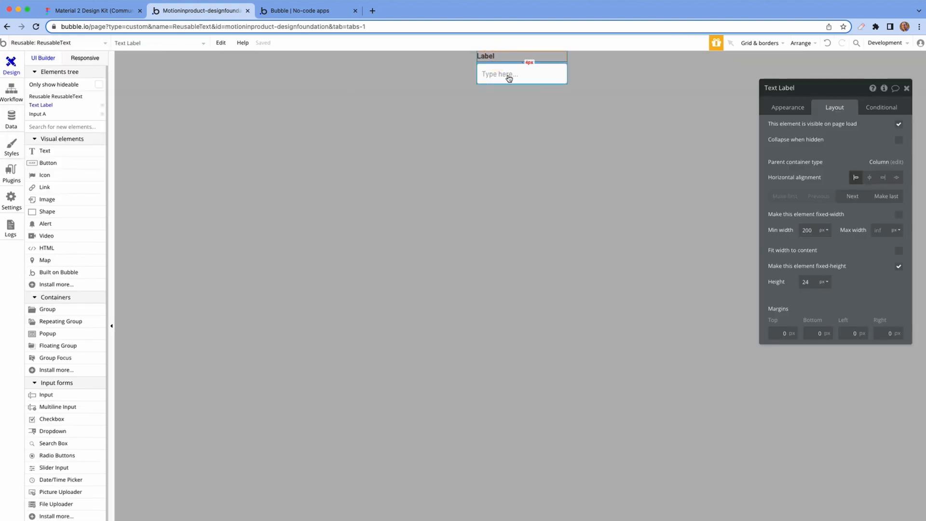
{"action": "left_click", "coordinate": [507, 75]}
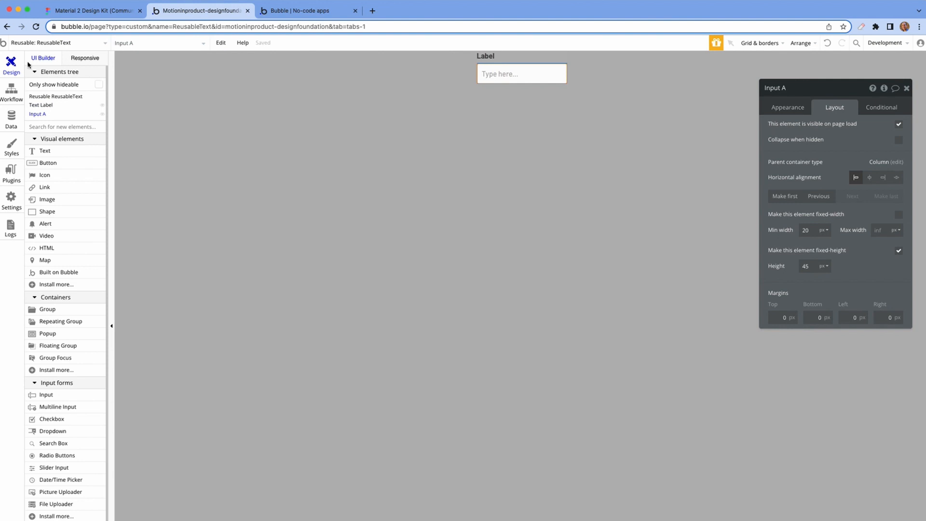
Step: Open the random page and place a ReusableText element below its existing inputs, at about X 407.5 and Y 352
{"action": "left_click", "coordinate": [72, 42]}
{"action": "left_click", "coordinate": [37, 92]}
{"action": "type", "text": "r"}
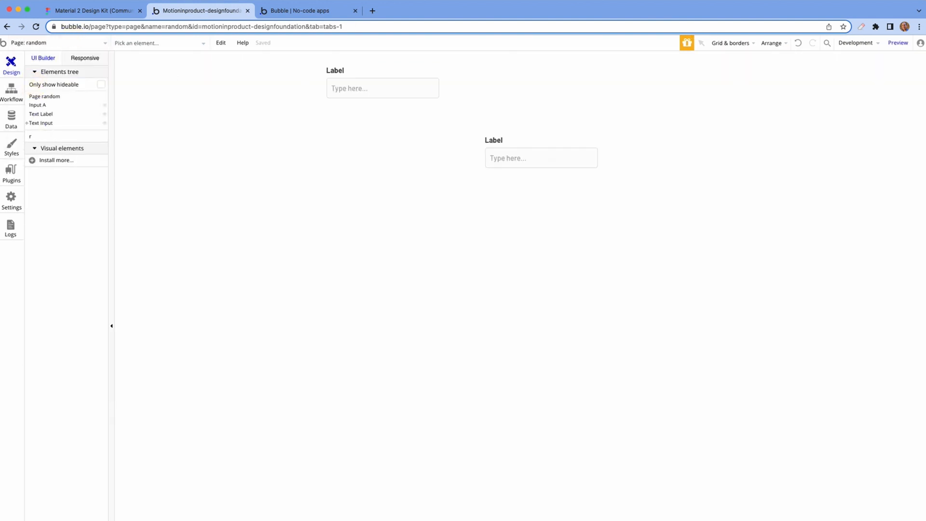
{"action": "type", "text": "ese"}
{"action": "left_click_drag", "start_coordinate": [39, 215], "coordinate": [490, 209]}
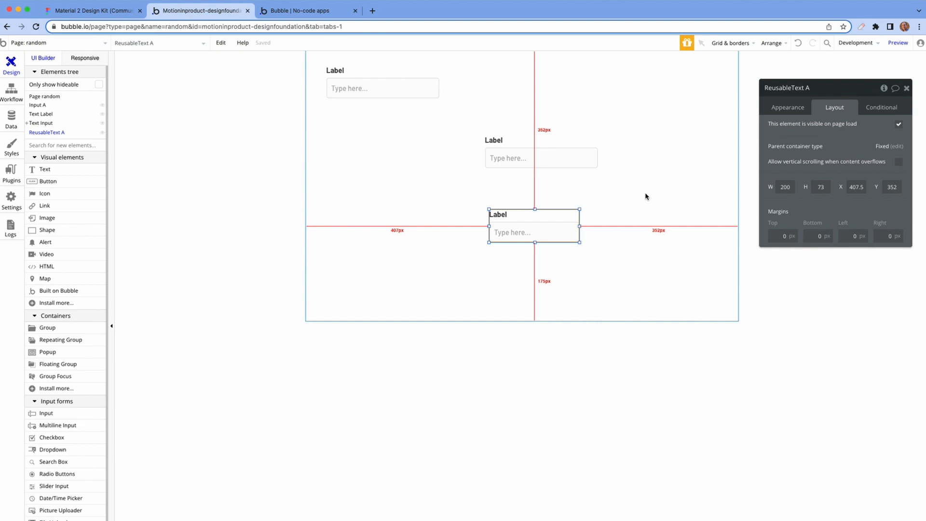
{"action": "left_click_drag", "start_coordinate": [555, 225], "coordinate": [556, 225]}
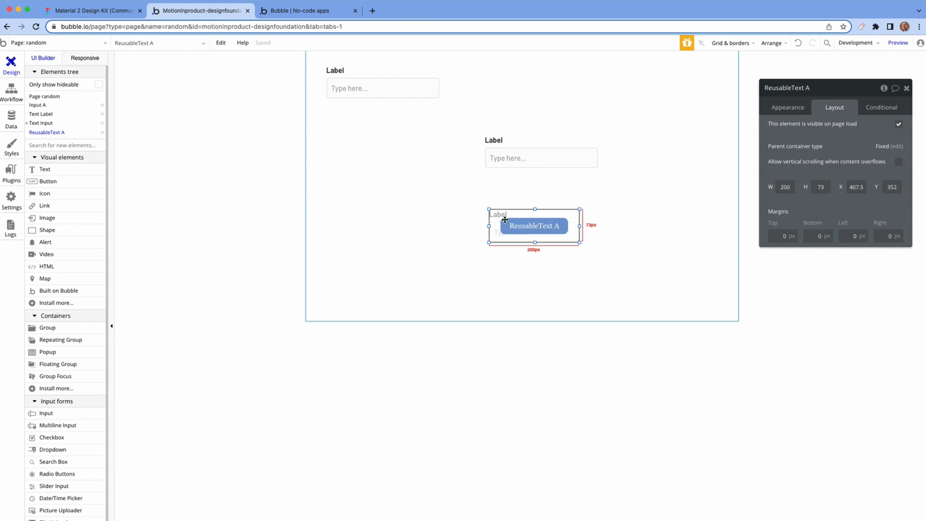
Step: On the index page, change the Stickersheet form's first label to "Label A" and its second label to "Label B"
{"action": "left_click", "coordinate": [70, 46]}
{"action": "left_click", "coordinate": [58, 76]}
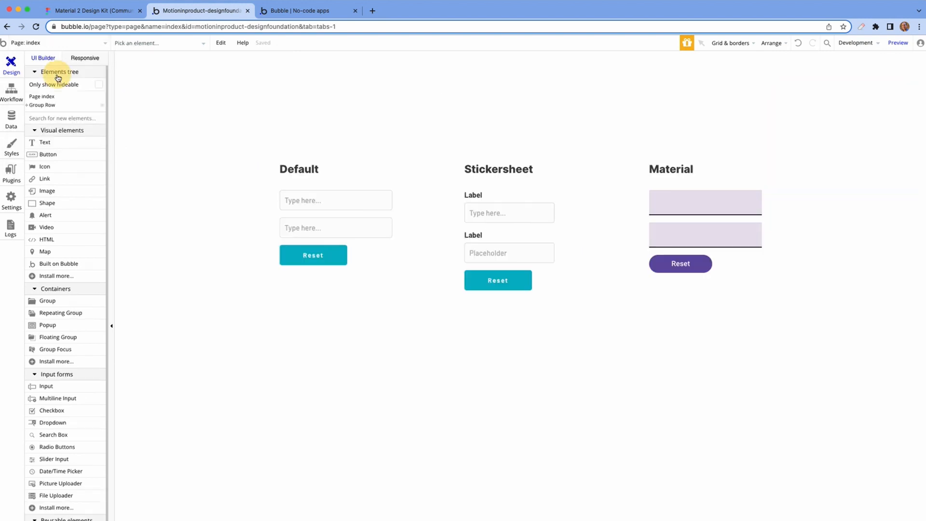
{"action": "double_click", "coordinate": [472, 236]}
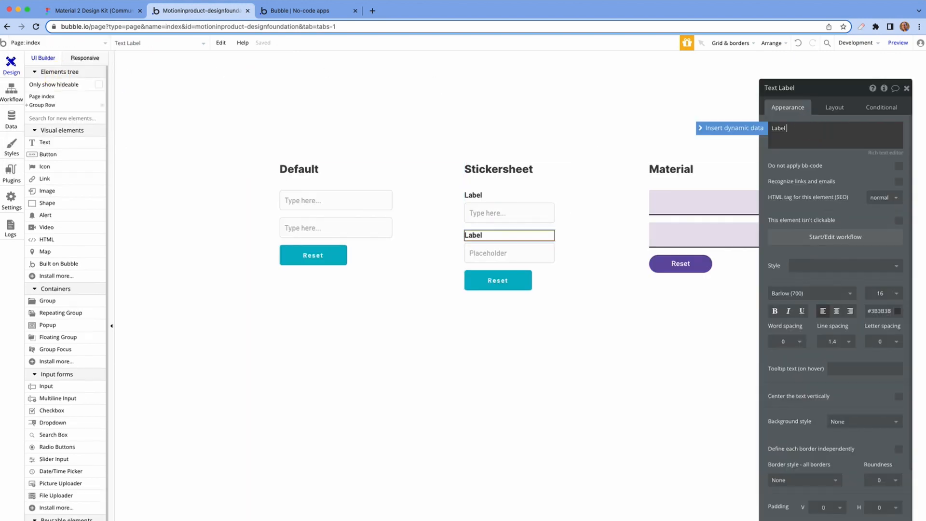
{"action": "type", "text": "B"}
{"action": "left_click", "coordinate": [473, 195]}
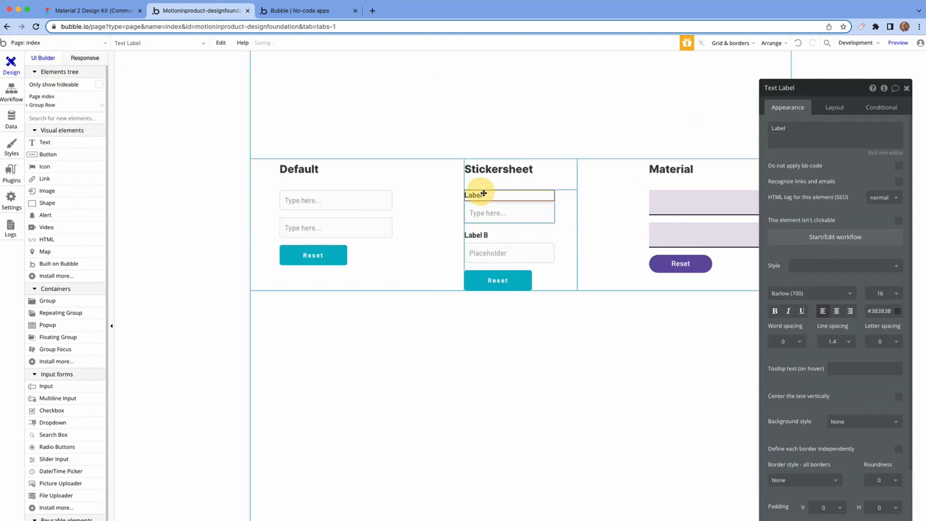
{"action": "double_click", "coordinate": [787, 132]}
{"action": "key", "text": "Right"}
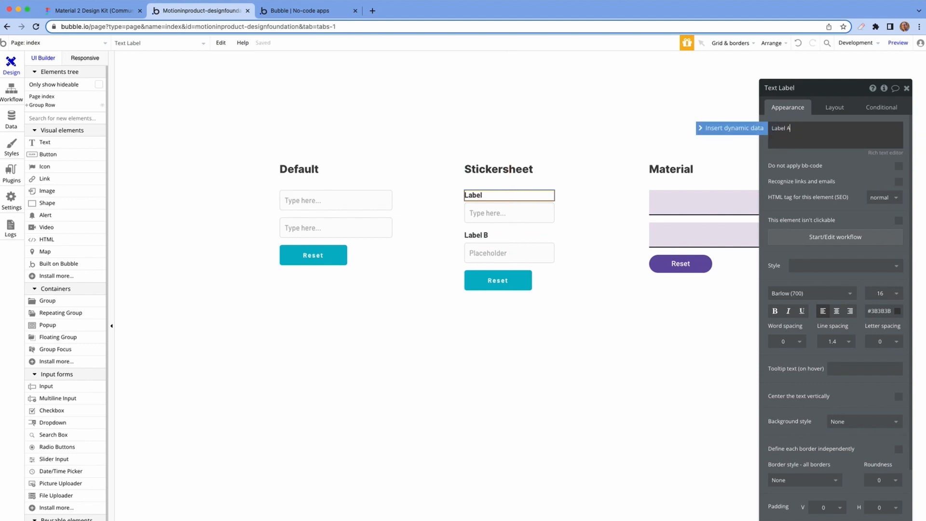
{"action": "left_click", "coordinate": [650, 350]}
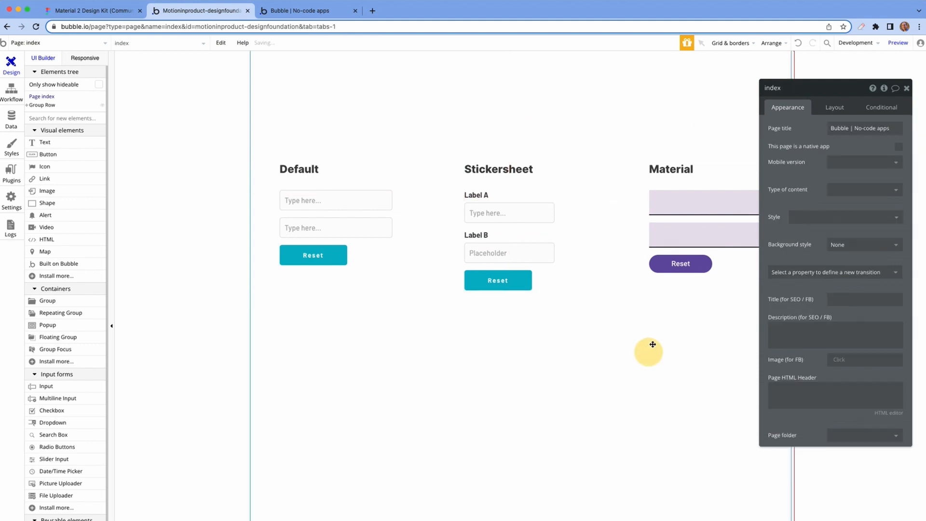
Step: Set the label placeholder text of the second Material input to "Enter data"
{"action": "left_click", "coordinate": [683, 203]}
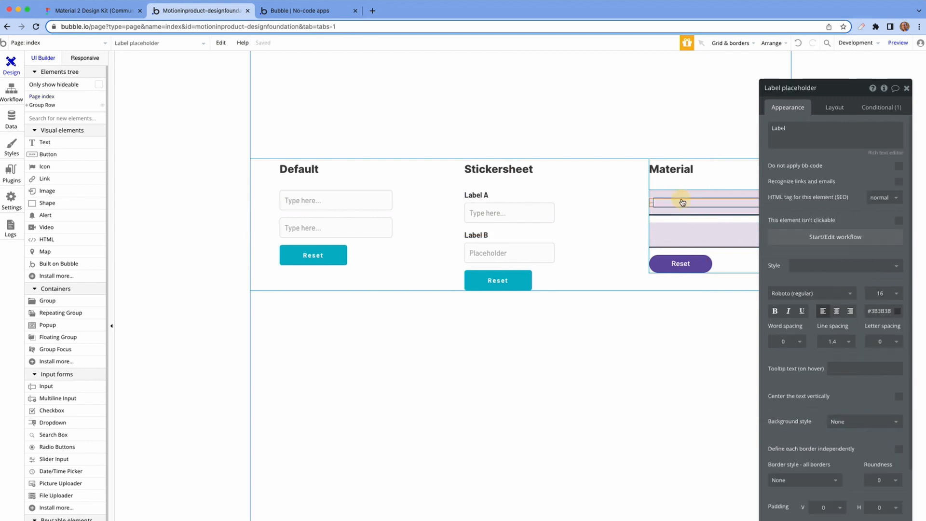
{"action": "left_click", "coordinate": [809, 132]}
{"action": "left_click", "coordinate": [697, 235]}
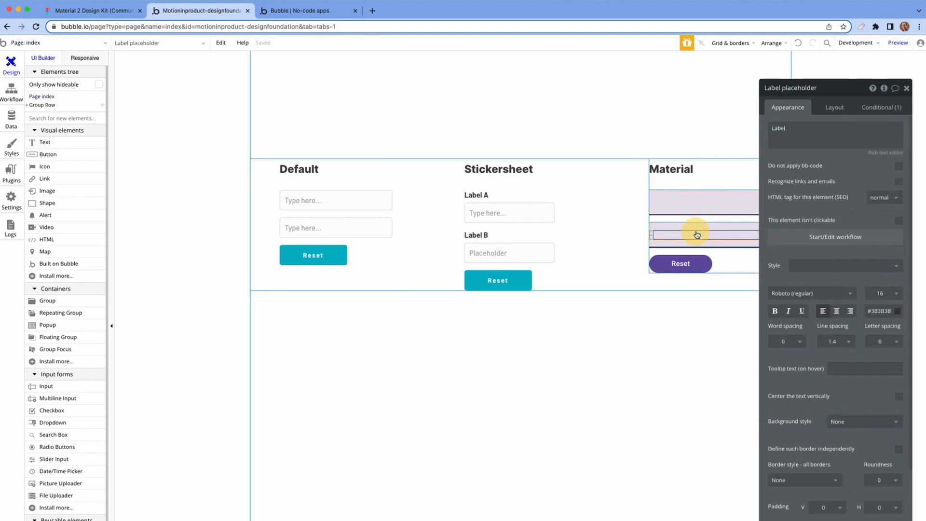
{"action": "double_click", "coordinate": [778, 128]}
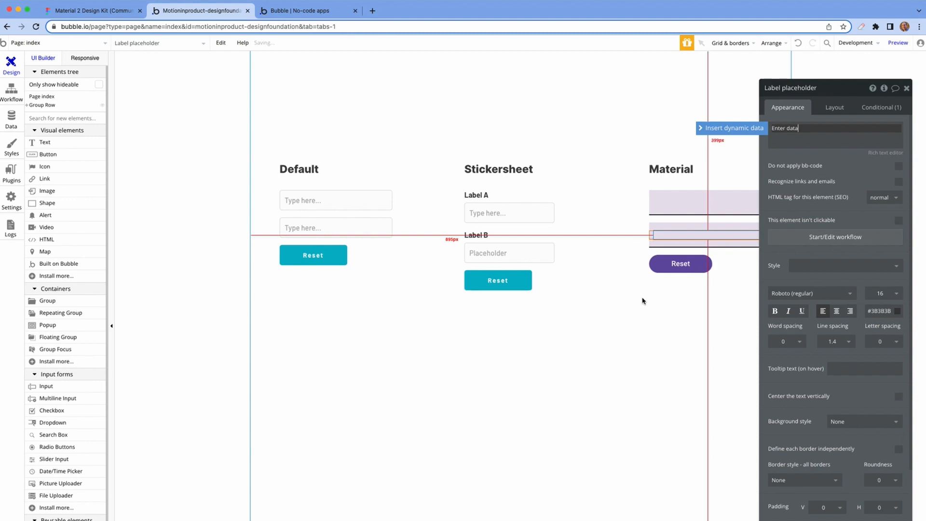
{"action": "left_click", "coordinate": [661, 343]}
Step: Change the small labels of the two Material inputs to "Label X" for the first and "Label Y" for the second
{"action": "left_click", "coordinate": [679, 199]}
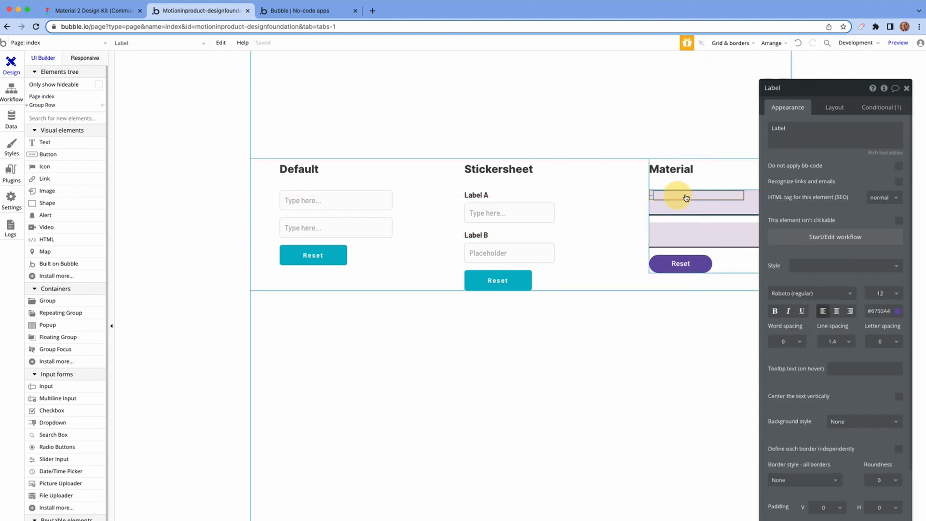
{"action": "left_click", "coordinate": [806, 129]}
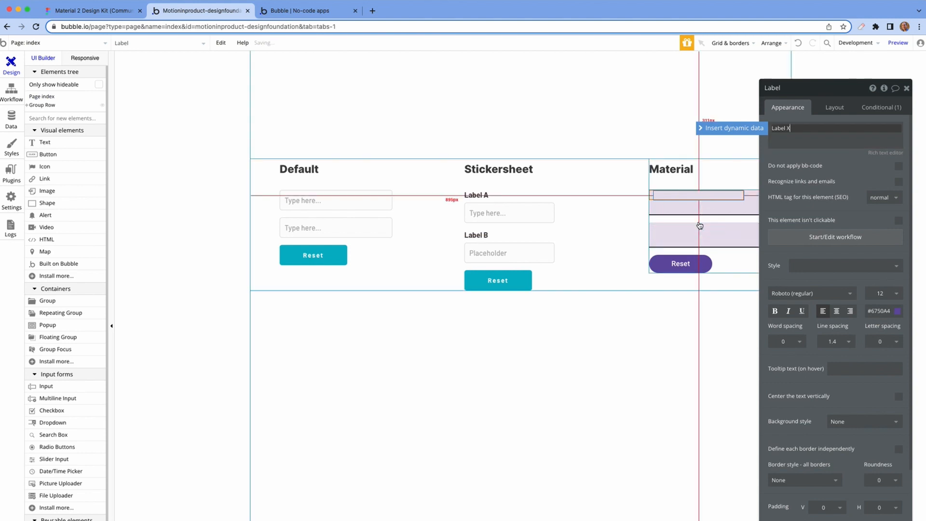
{"action": "left_click", "coordinate": [701, 227]}
{"action": "left_click", "coordinate": [807, 135]}
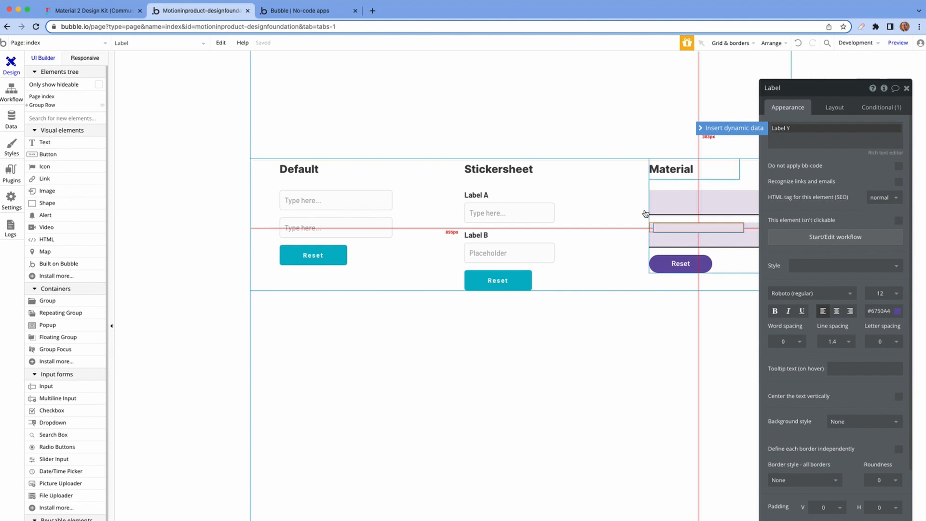
{"action": "left_click", "coordinate": [599, 438]}
Step: Preview the index page, enter "asdfa" in the first Material input, try the second input and reset the Material form
{"action": "left_click", "coordinate": [887, 42]}
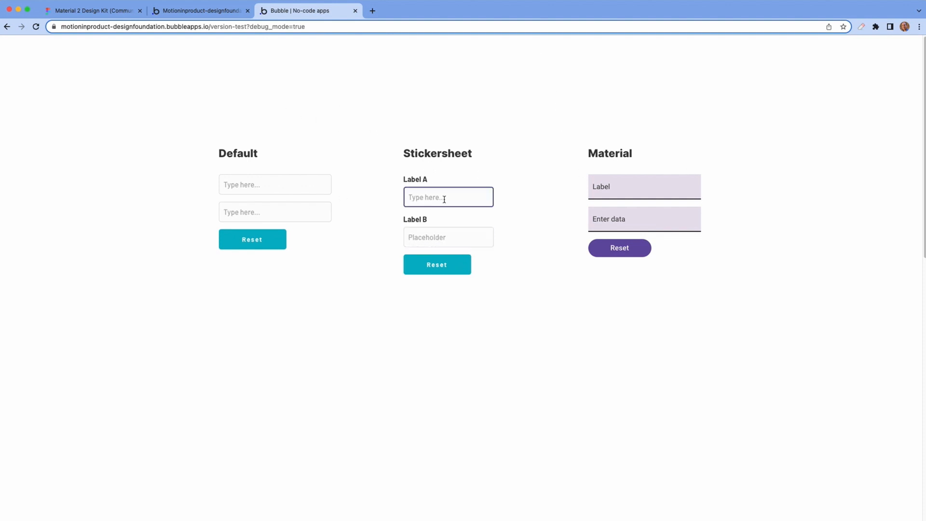
{"action": "left_click", "coordinate": [609, 192]}
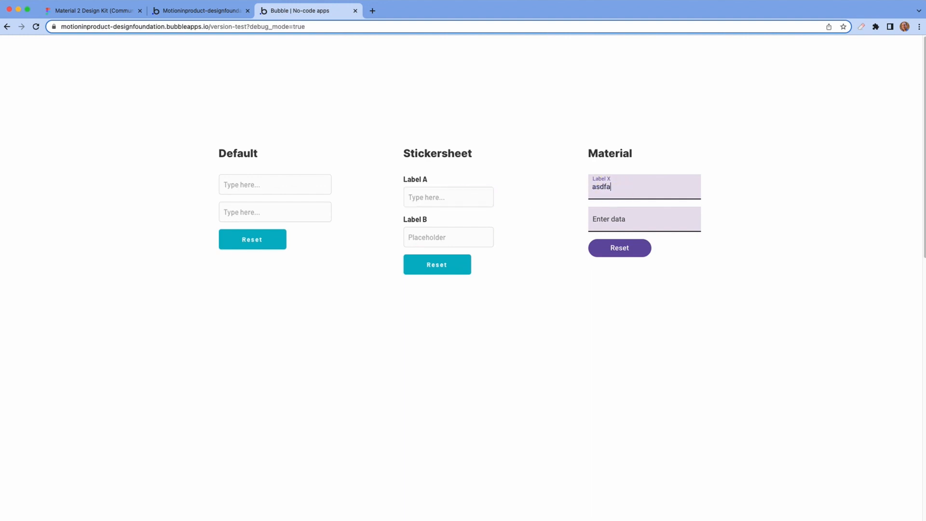
{"action": "left_click", "coordinate": [607, 220]}
{"action": "left_click", "coordinate": [623, 252]}
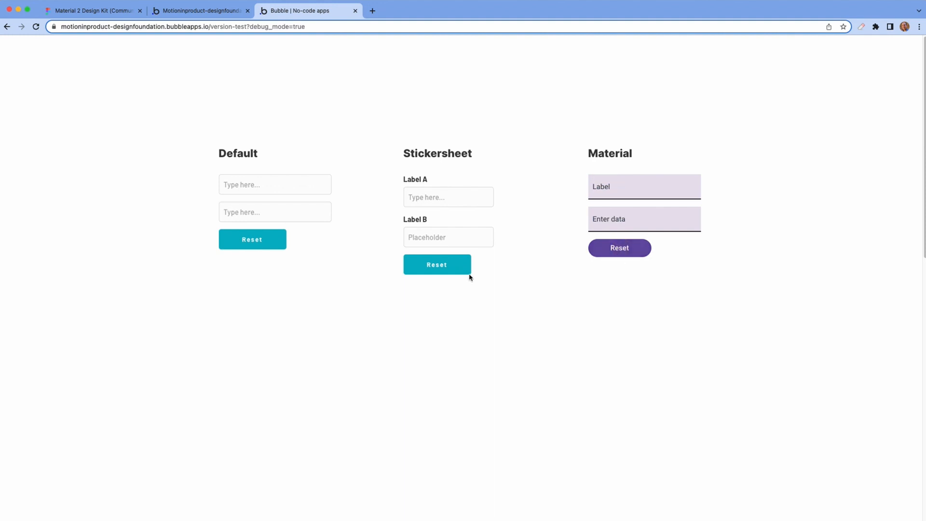